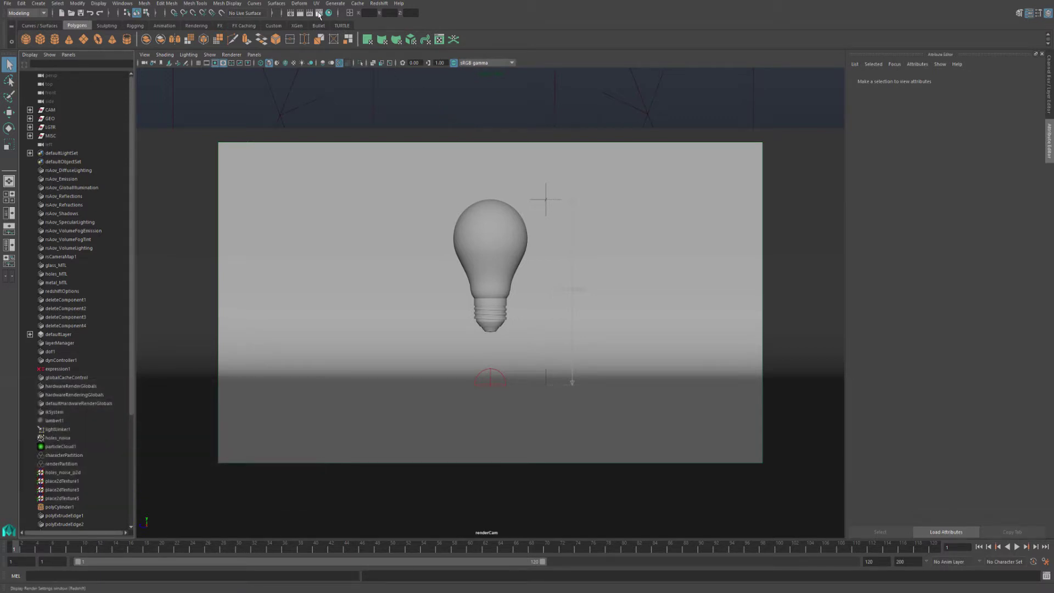
# Create a RedshiftVolumeScattering node for the Atmosphere in the render settings and open a floating copy of its attributes beside the viewport.
pyautogui.click(319, 13)
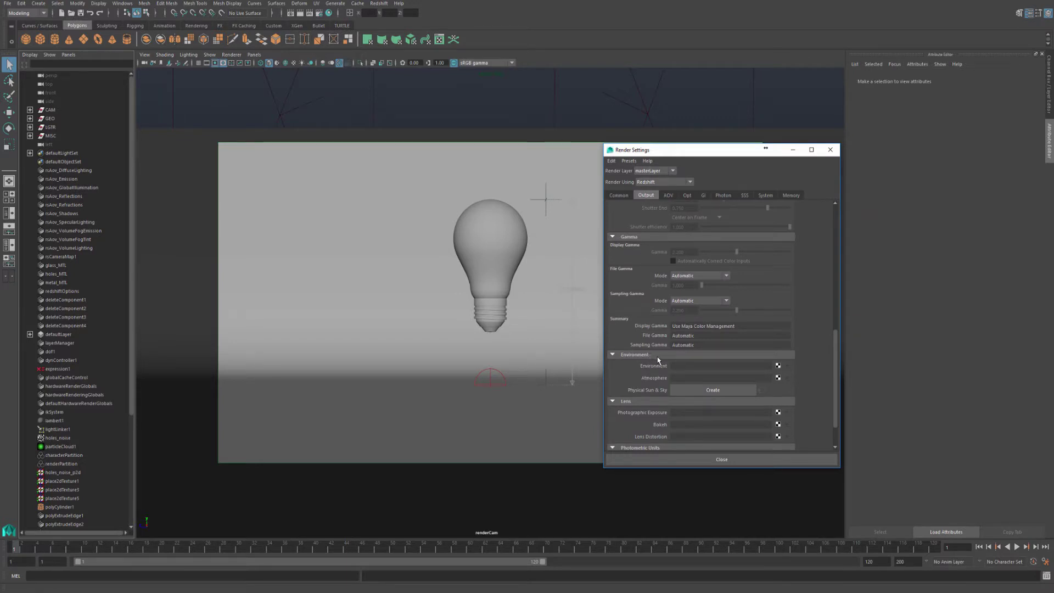
pyautogui.click(778, 379)
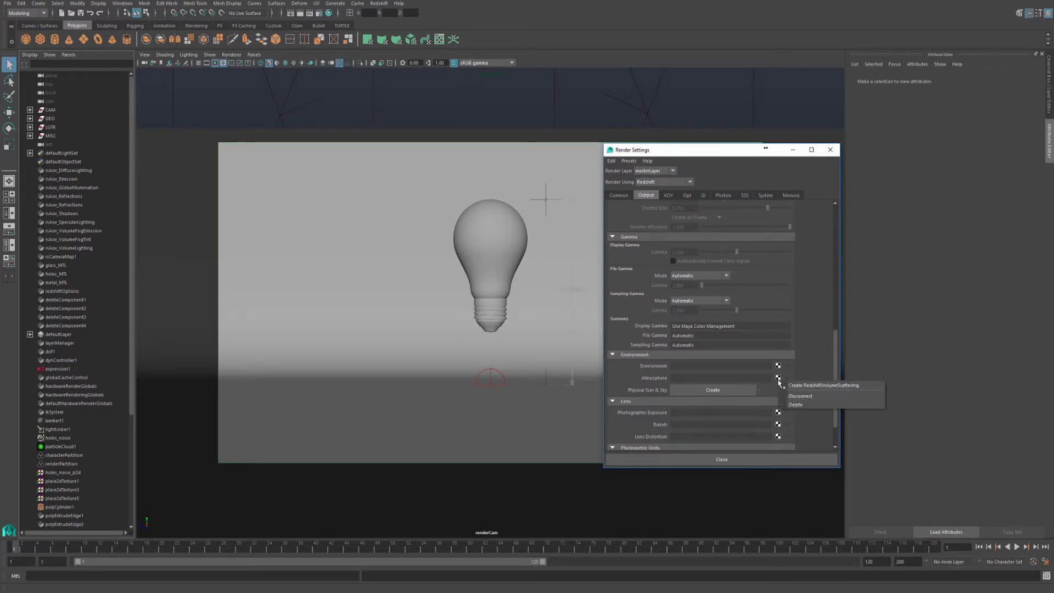
pyautogui.click(864, 386)
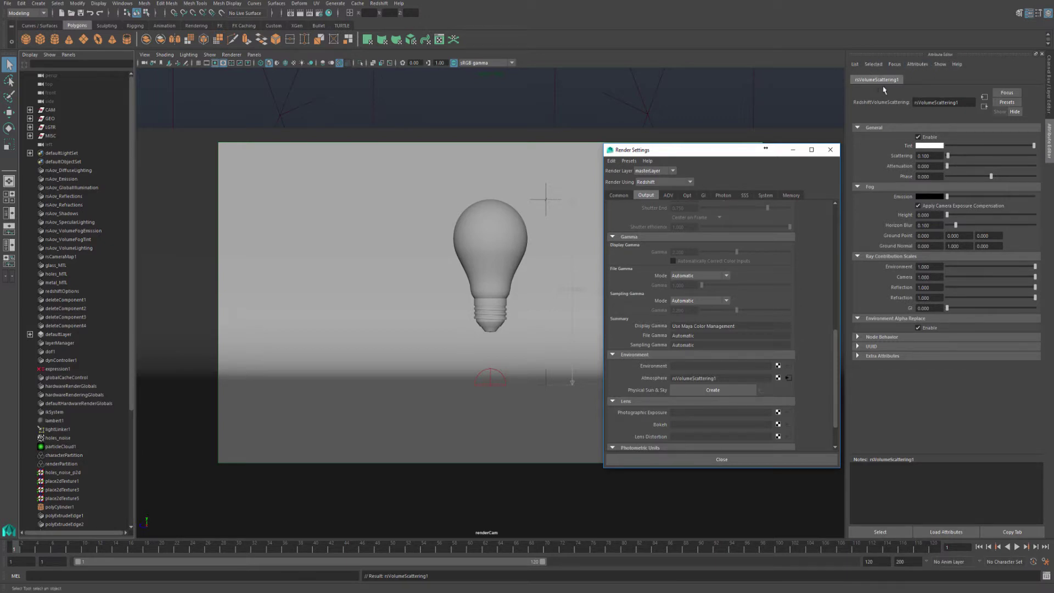
pyautogui.click(830, 149)
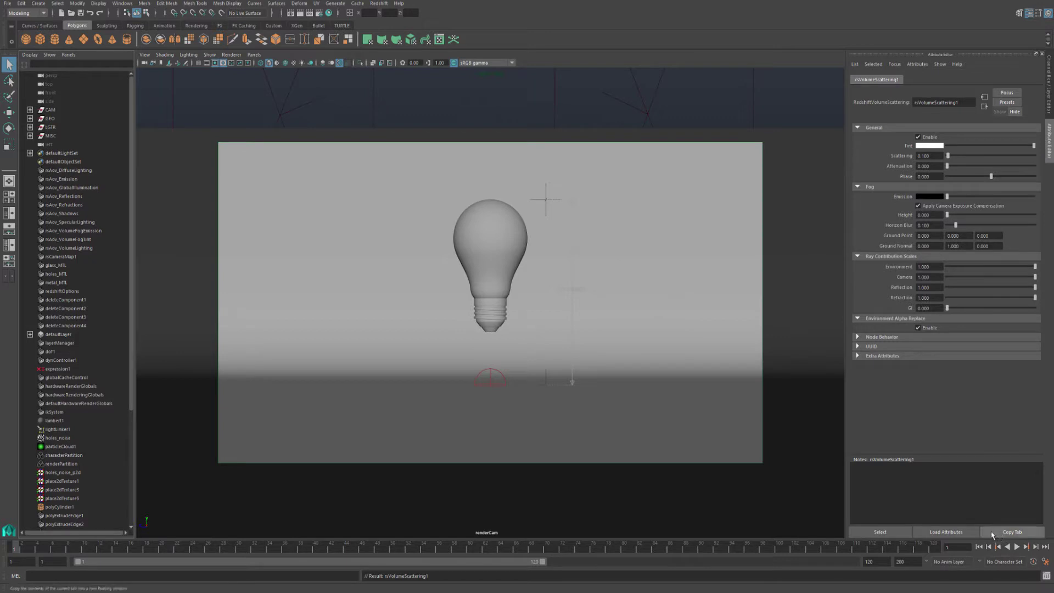
pyautogui.click(991, 534)
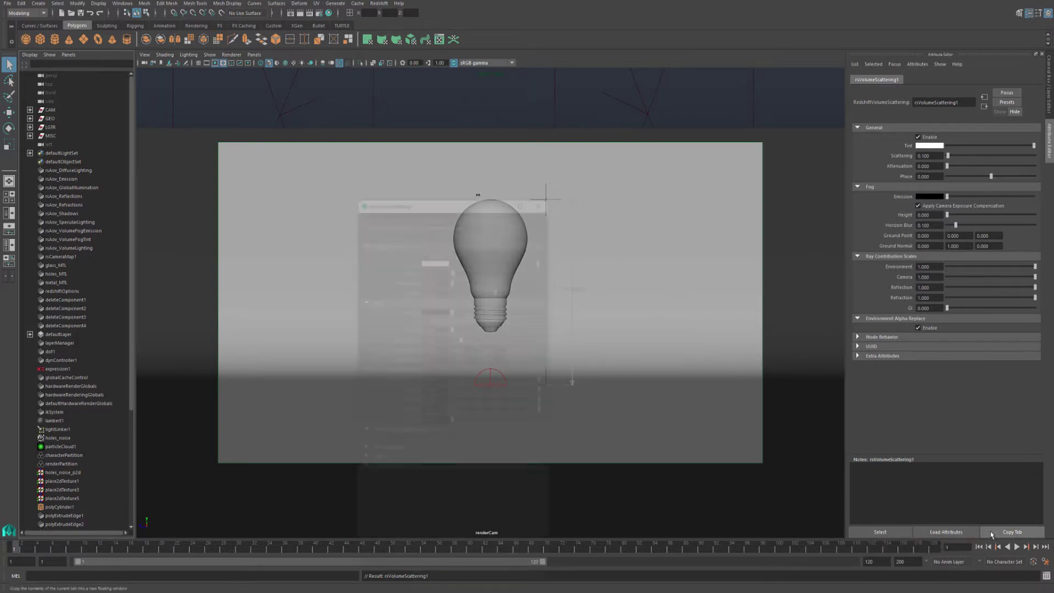
pyautogui.moveTo(388, 200); pyautogui.dragTo(644, 69)
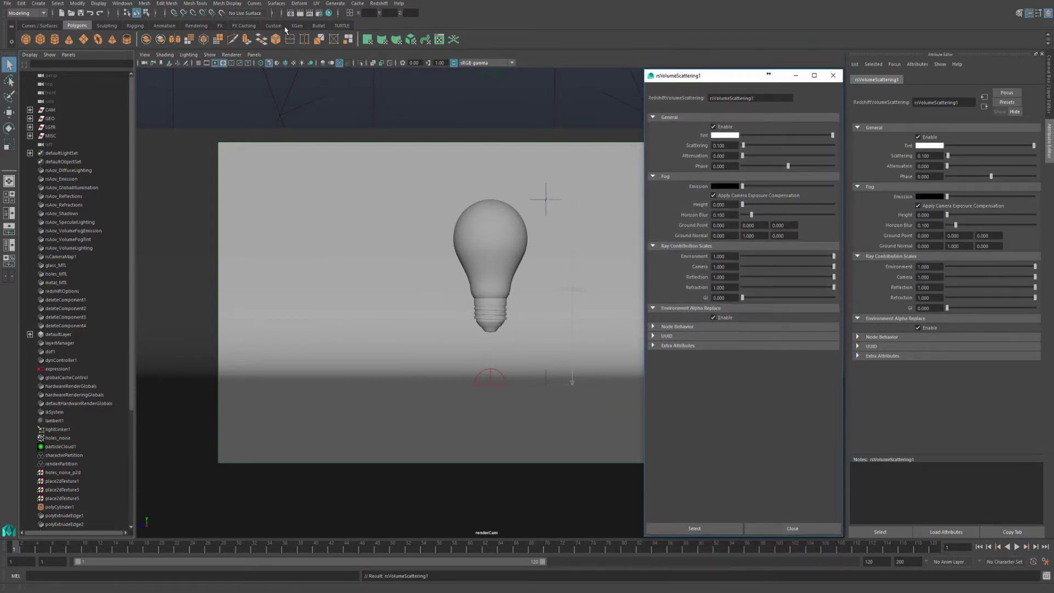
# Open the Render View and start an IPR render of the light bulb scene.
pyautogui.click(299, 11)
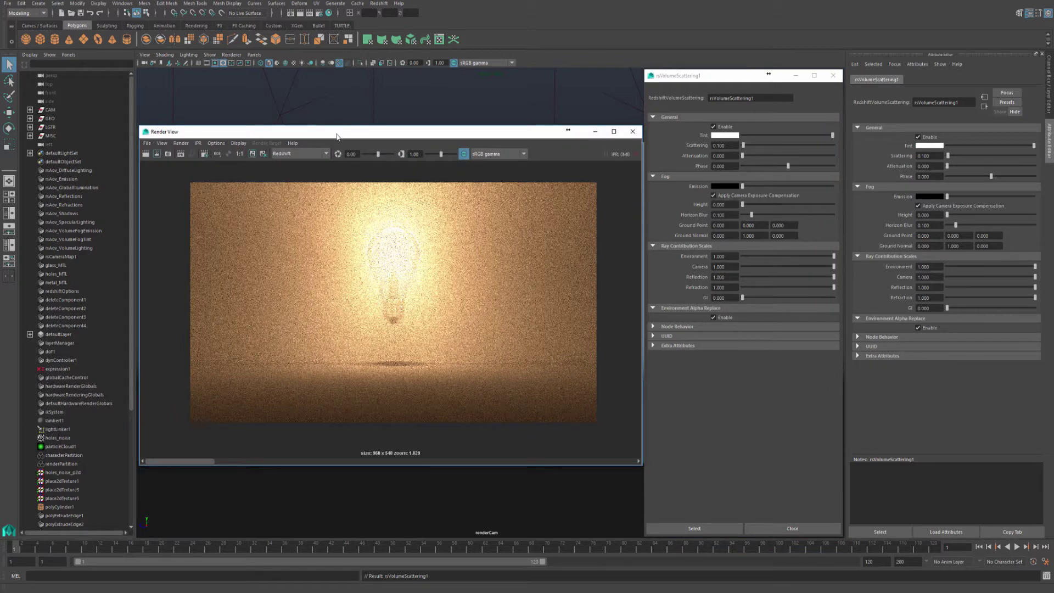
pyautogui.click(184, 170)
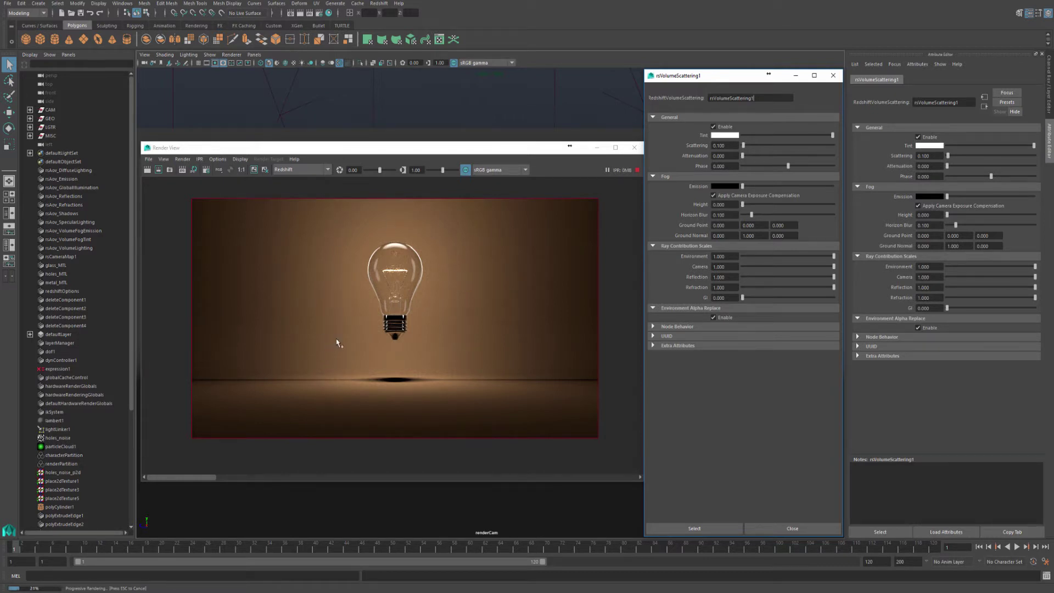
pyautogui.rightClick(459, 240)
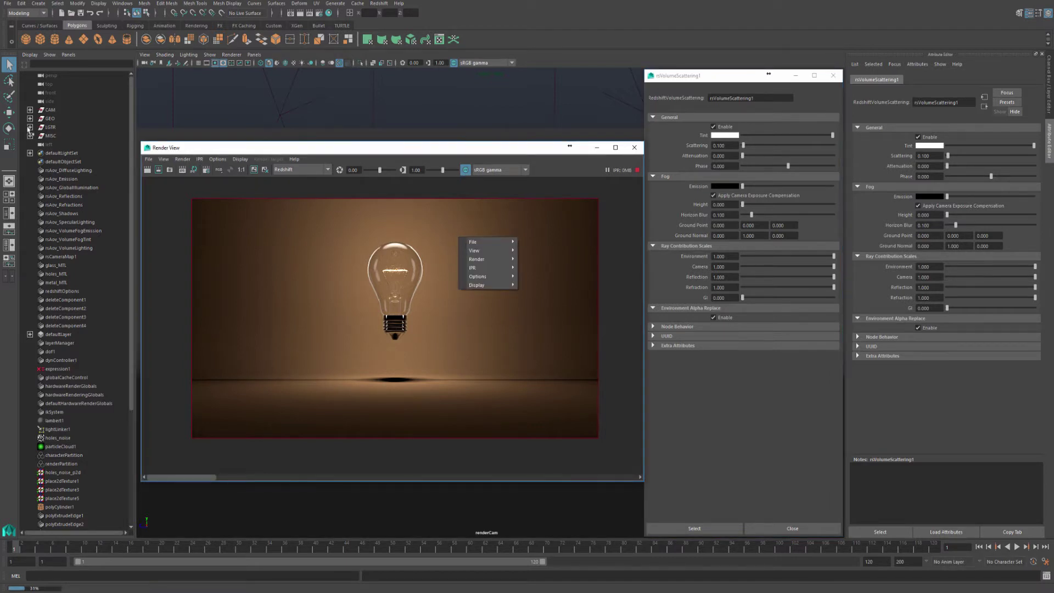
# Set the volume Contribution Scale of the bulp_glow_LGT light in the LGTR group to 1.
pyautogui.click(30, 127)
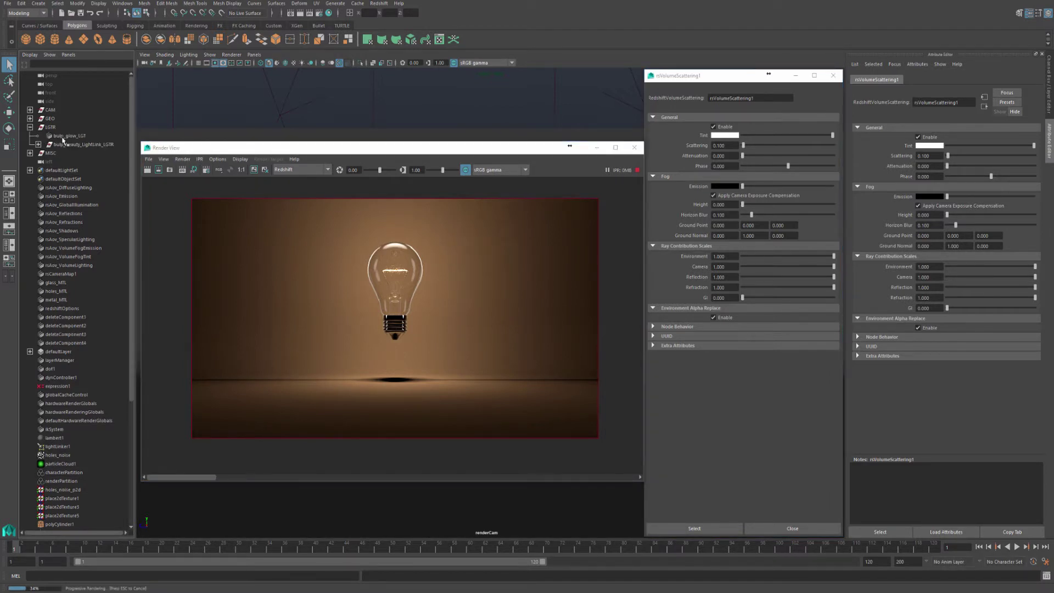
pyautogui.click(65, 137)
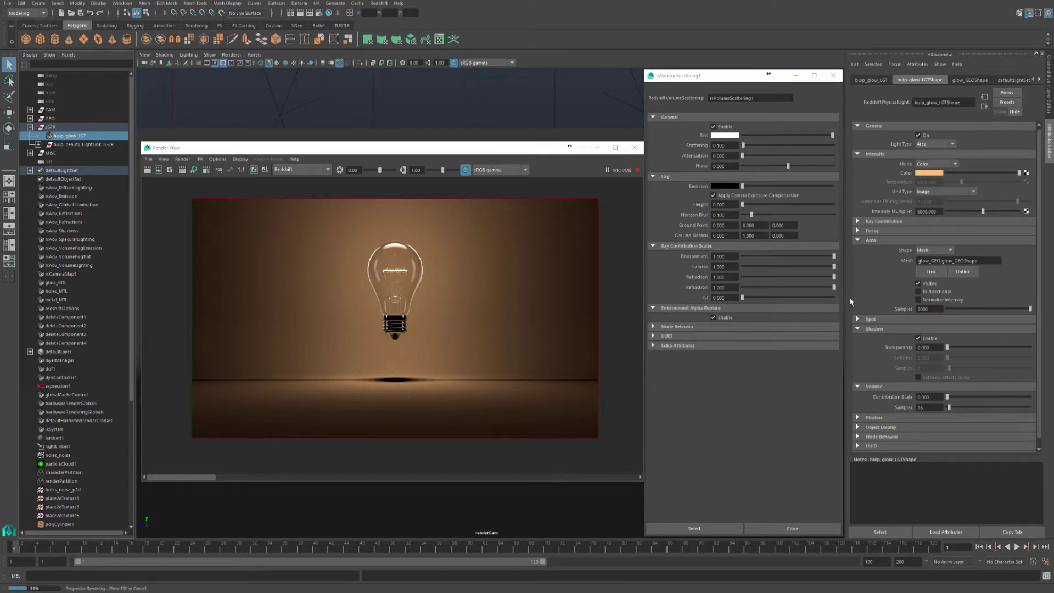
pyautogui.scroll(-1, 866, 281)
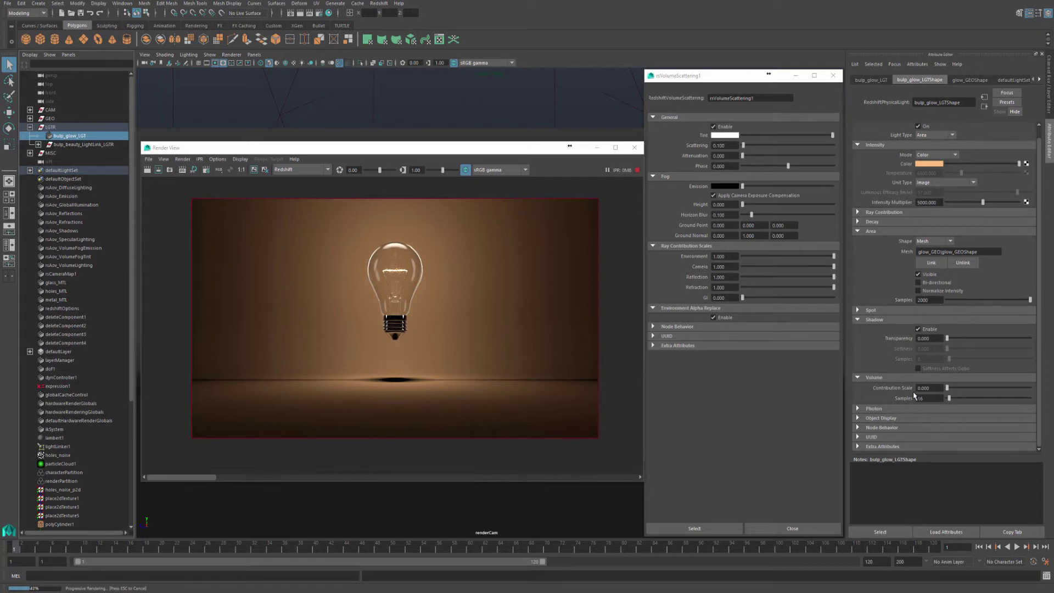
pyautogui.moveTo(932, 388); pyautogui.dragTo(889, 386)
pyautogui.write('1')
pyautogui.press('Return')
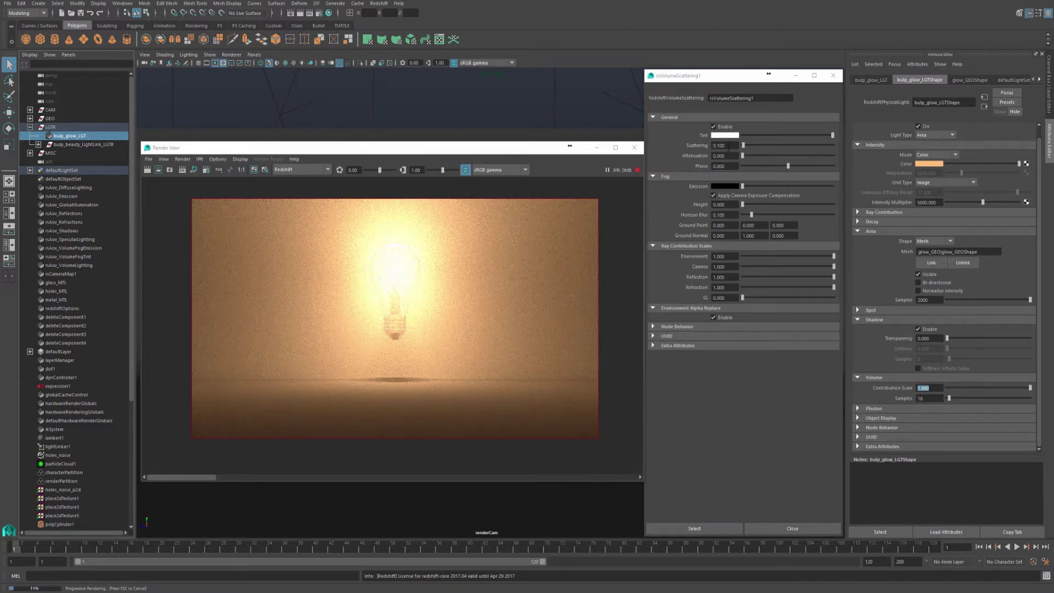
# Set both Scattering and Attenuation of the volume scattering node to 0.02.
pyautogui.moveTo(727, 146); pyautogui.dragTo(694, 162)
pyautogui.press('Tab')
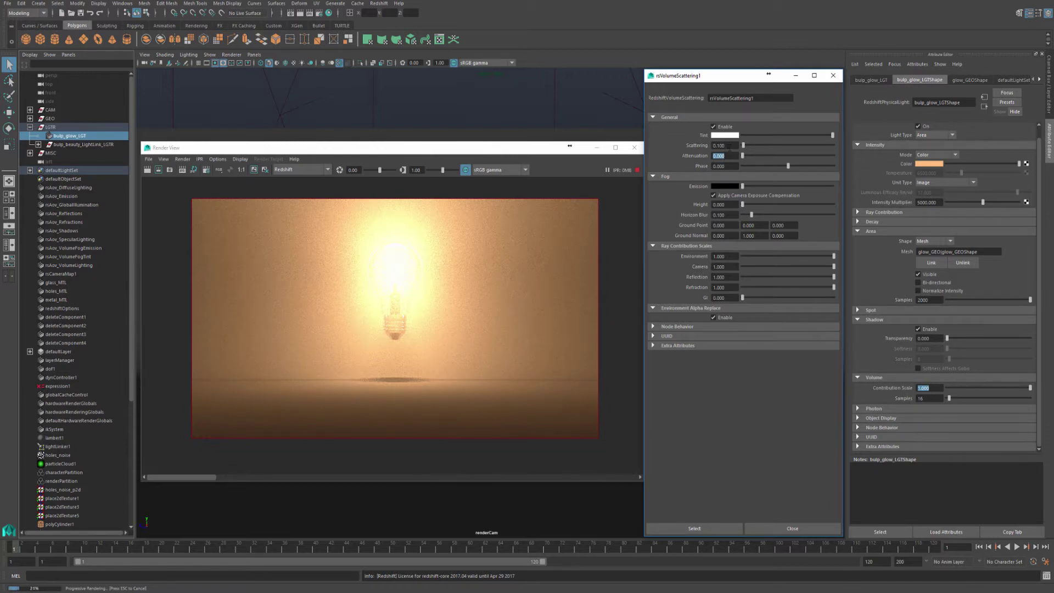
pyautogui.click(724, 146)
pyautogui.write('0.0')
pyautogui.press('Return')
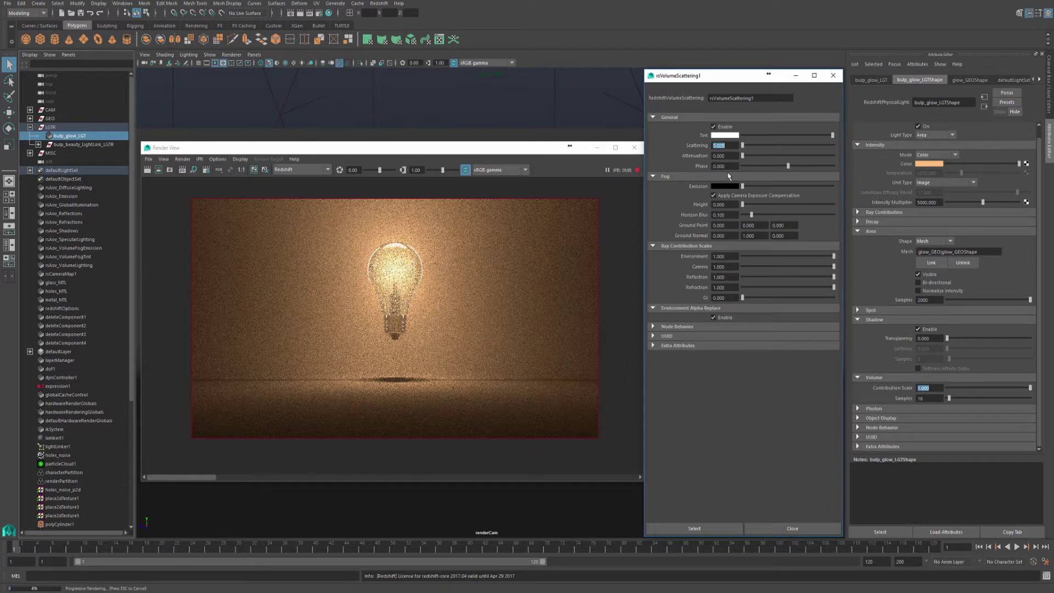
pyautogui.press('Tab')
pyautogui.write('0.0')
pyautogui.press('Return')
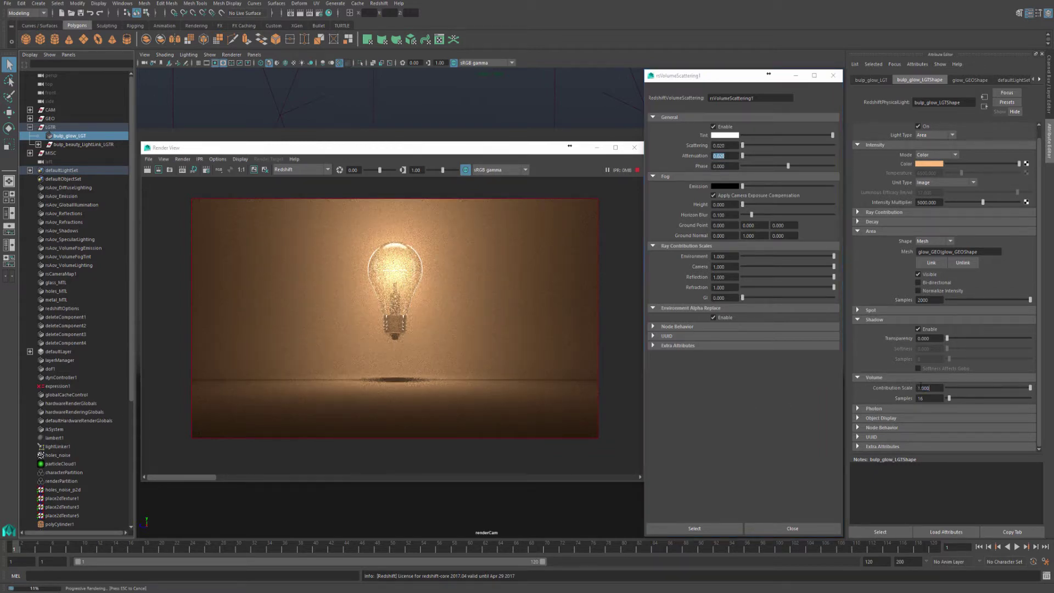
# Set the volume Contribution Scale of bulp_glow_LGT to 0.5.
pyautogui.write('0.5')
pyautogui.press('Return')
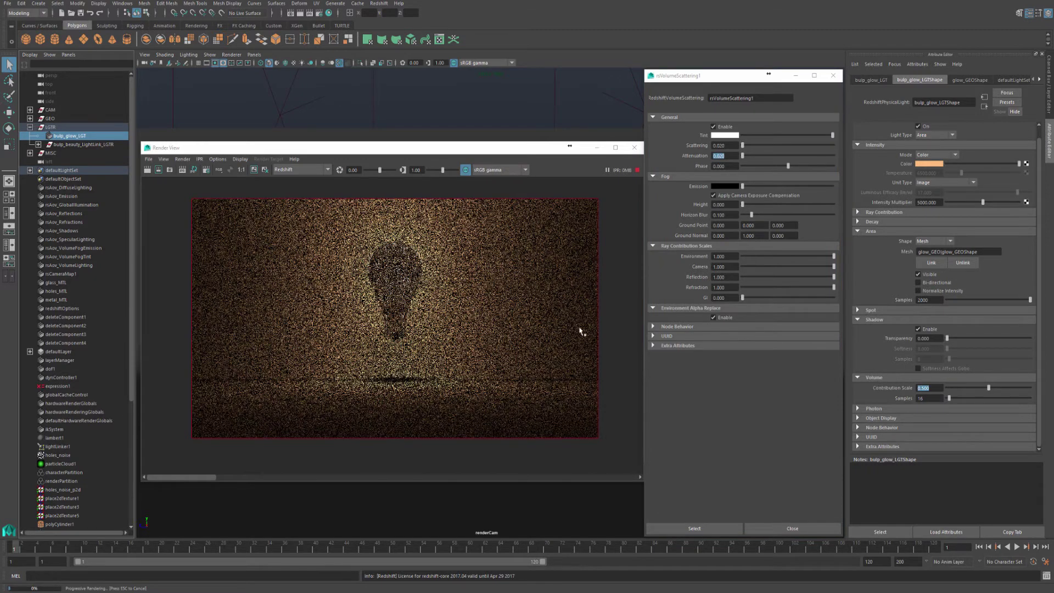
# Render a test region above the bulb, review the Unified Sampling settings, and inspect the region's noise up close.
pyautogui.moveTo(336, 195); pyautogui.dragTo(455, 239)
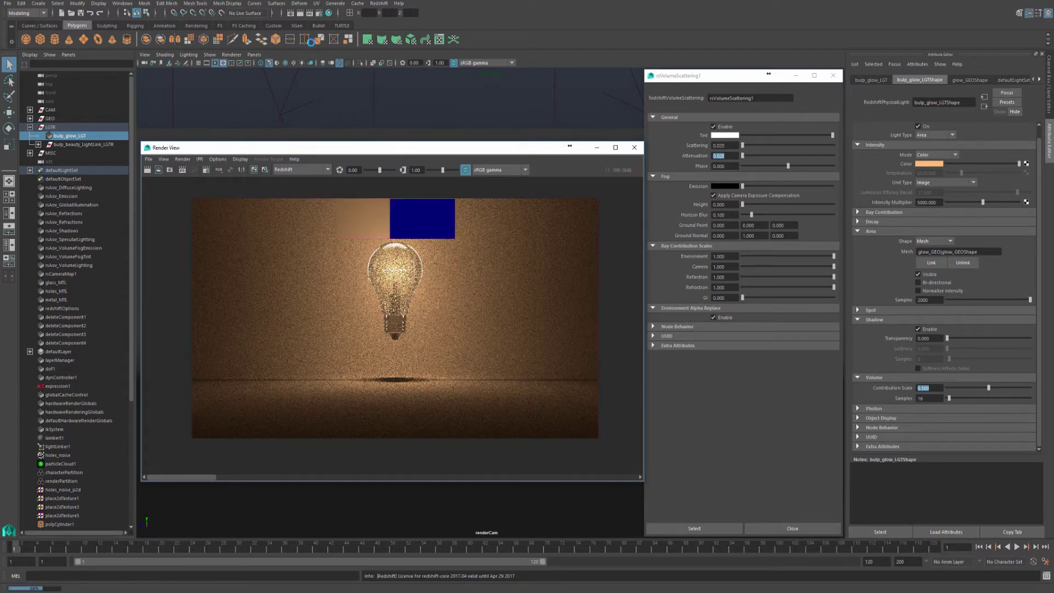
pyautogui.click(319, 13)
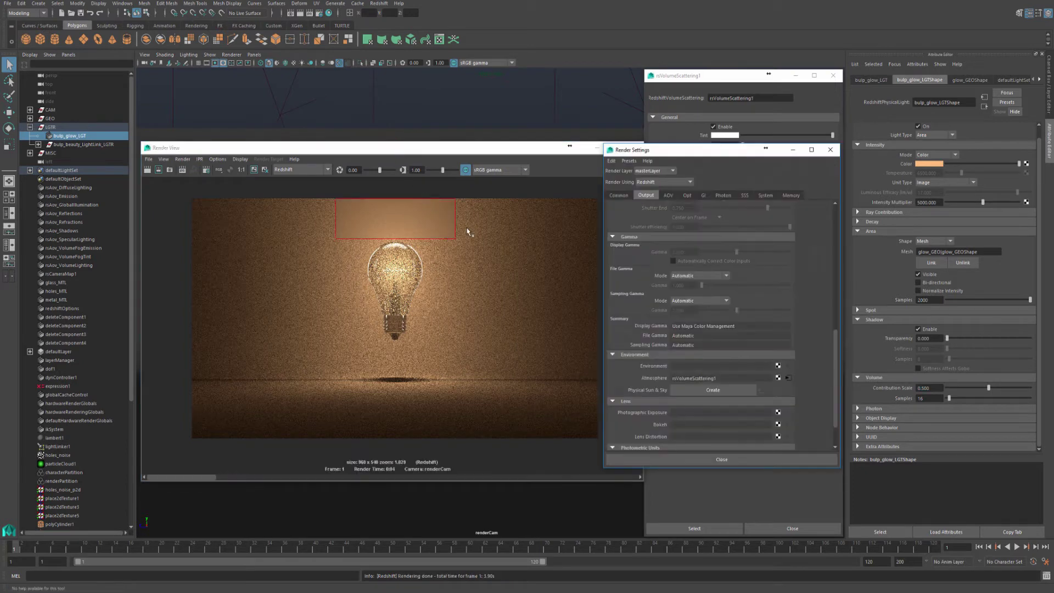
pyautogui.scroll(5, 660, 346)
pyautogui.scroll(5, 659, 346)
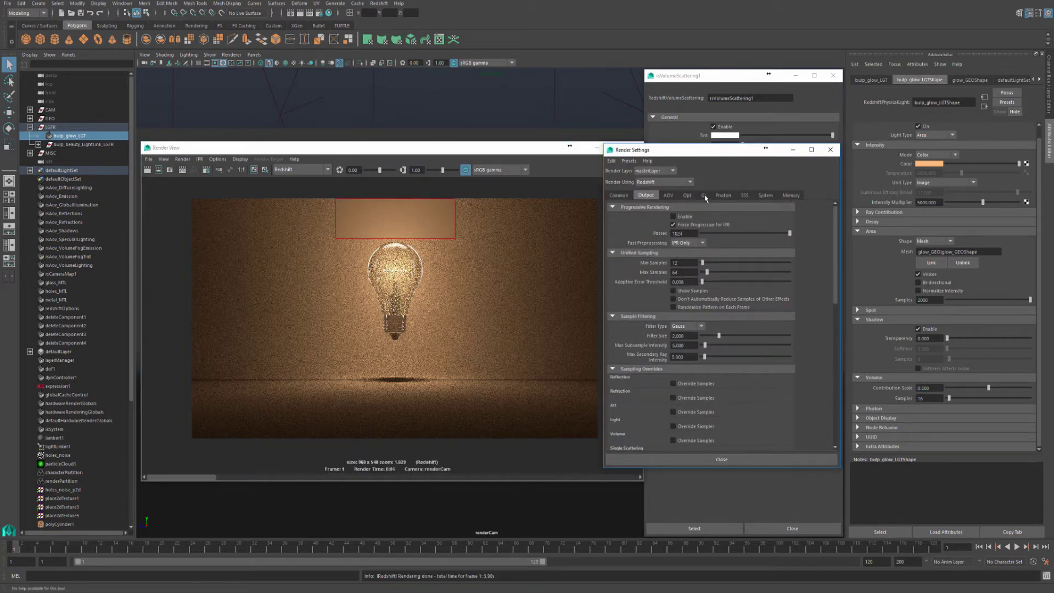
pyautogui.click(830, 153)
pyautogui.scroll(3, 449, 371)
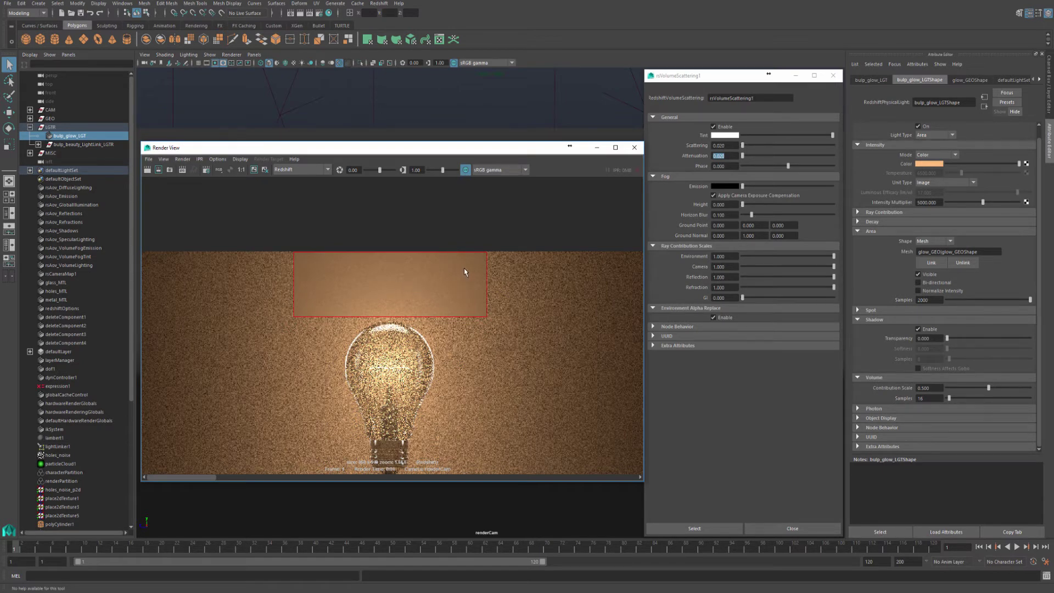
pyautogui.keyDown('alt'); pyautogui.moveTo(384, 290); pyautogui.dragTo(465, 291, button='right'); pyautogui.keyUp('alt')
pyautogui.keyDown('alt'); pyautogui.moveTo(464, 292); pyautogui.dragTo(456, 287, button='middle'); pyautogui.keyUp('alt')
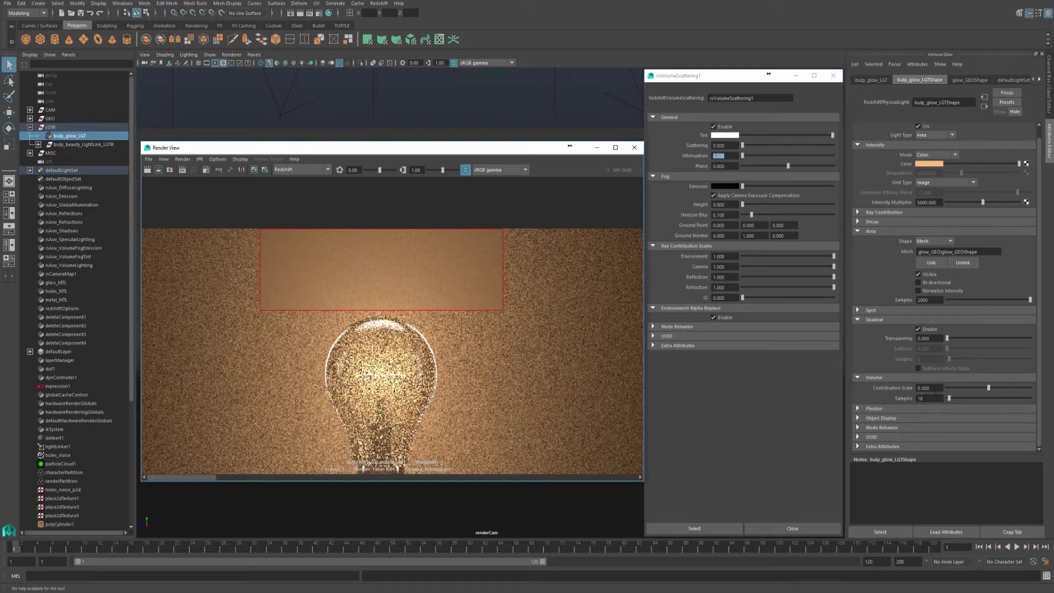
# Set the volume Samples of bulp_glow_LGT to 512 and re-render the region above the bulb.
pyautogui.click(933, 397)
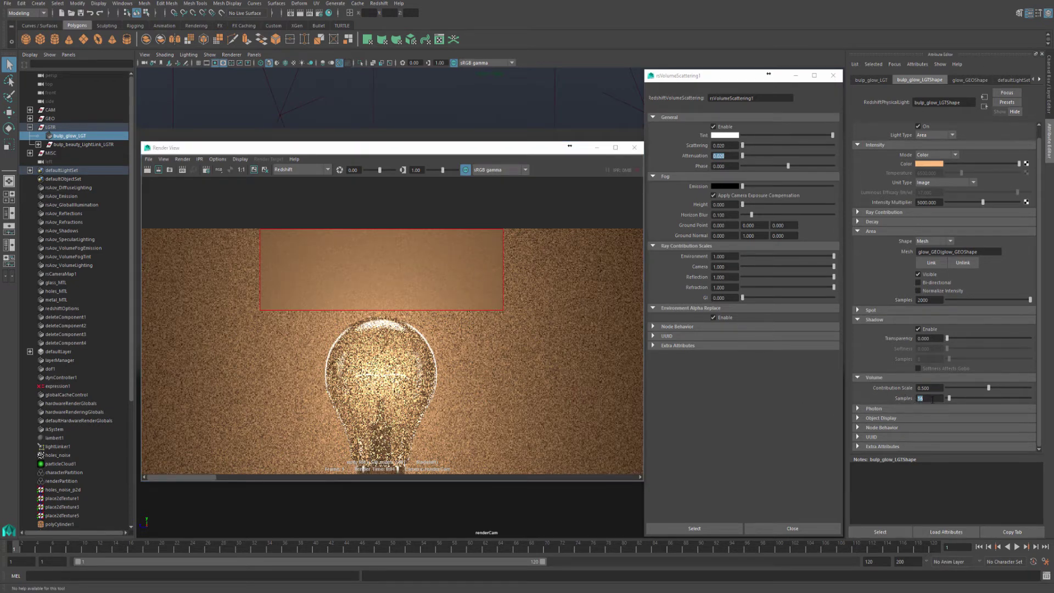
pyautogui.write('512')
pyautogui.press('Return')
pyautogui.click(254, 170)
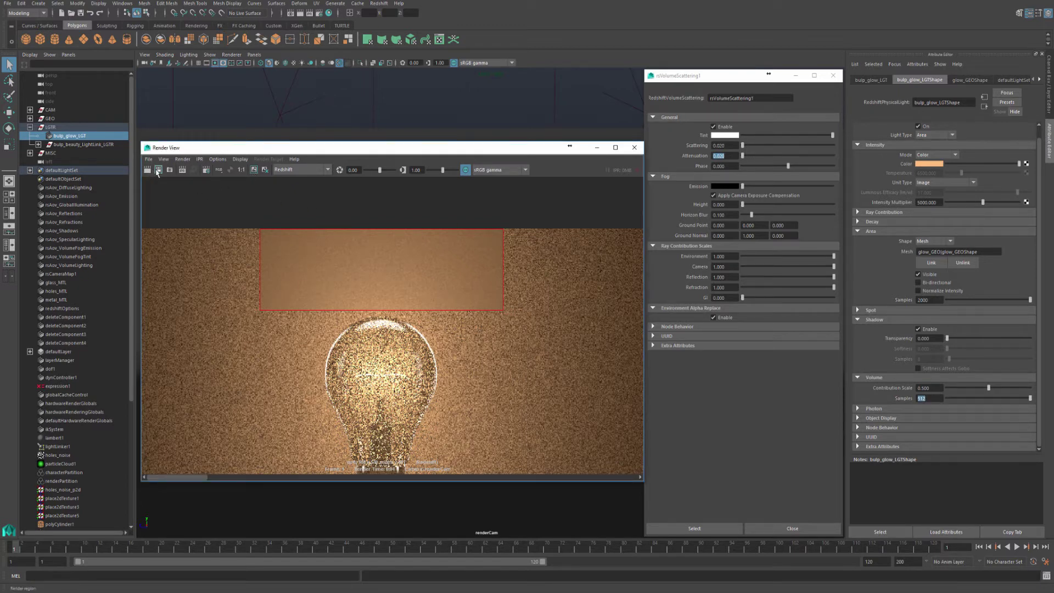
pyautogui.click(159, 170)
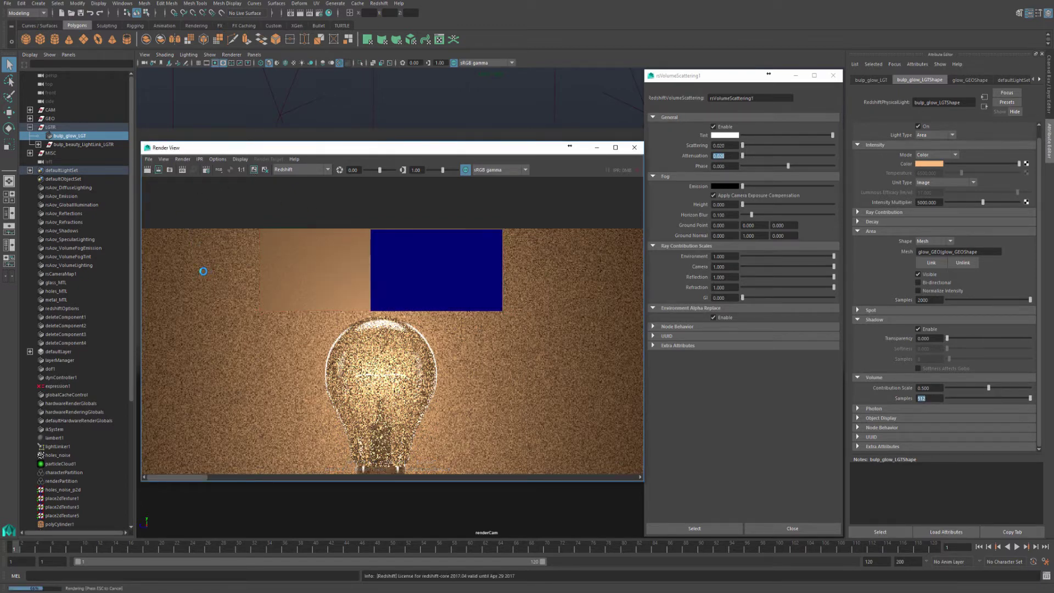
pyautogui.moveTo(176, 480); pyautogui.dragTo(254, 479)
pyautogui.scroll(-5, 378, 321)
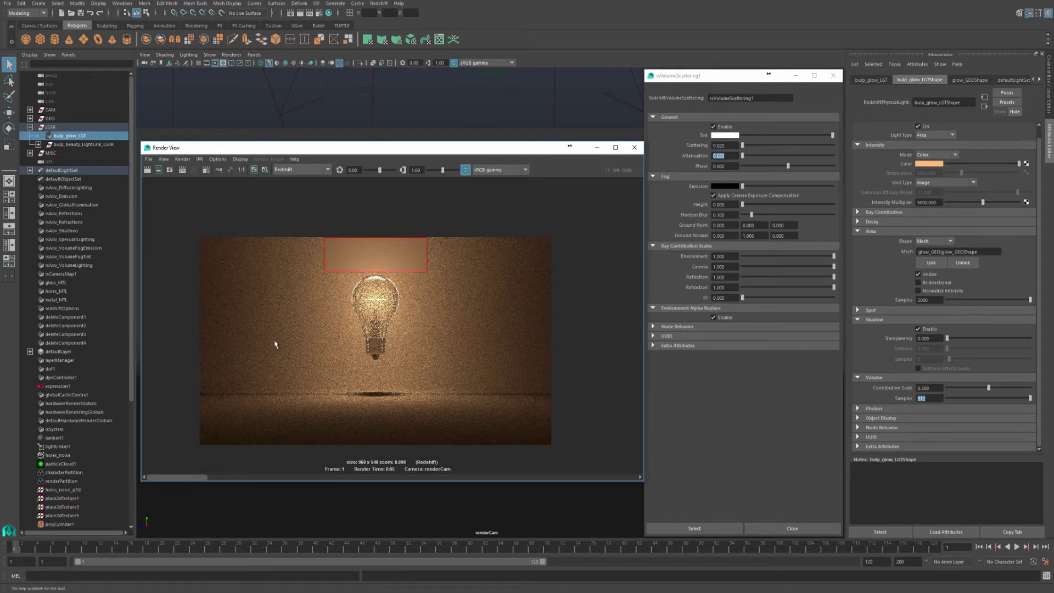
# Restart the IPR render and set the volume Contribution Scale of bulp_BEAUTY_LGT_TOP to 1 and its volume Samples to 16.
pyautogui.click(182, 169)
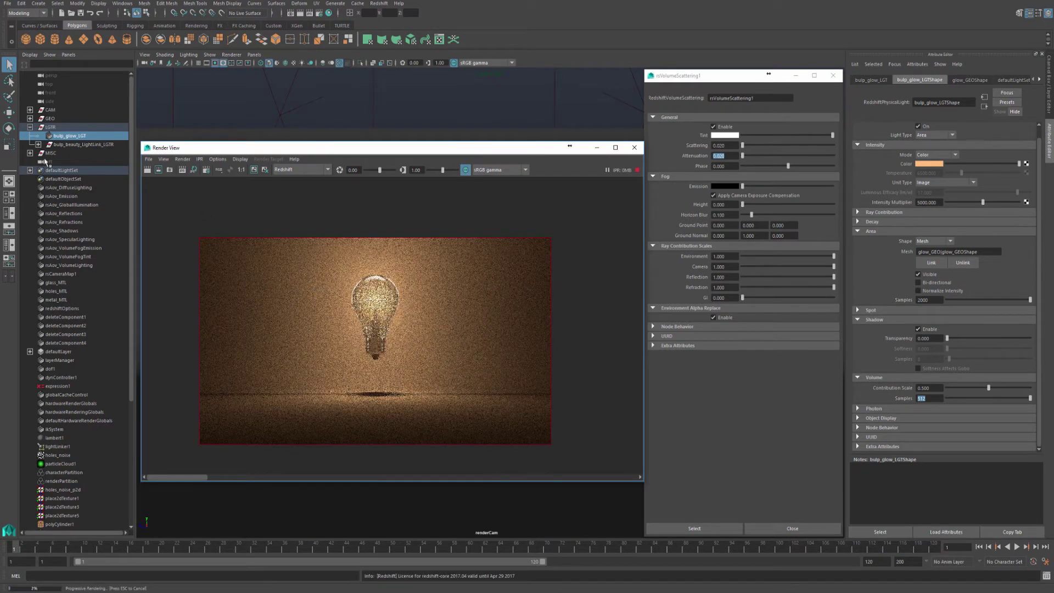
pyautogui.click(38, 144)
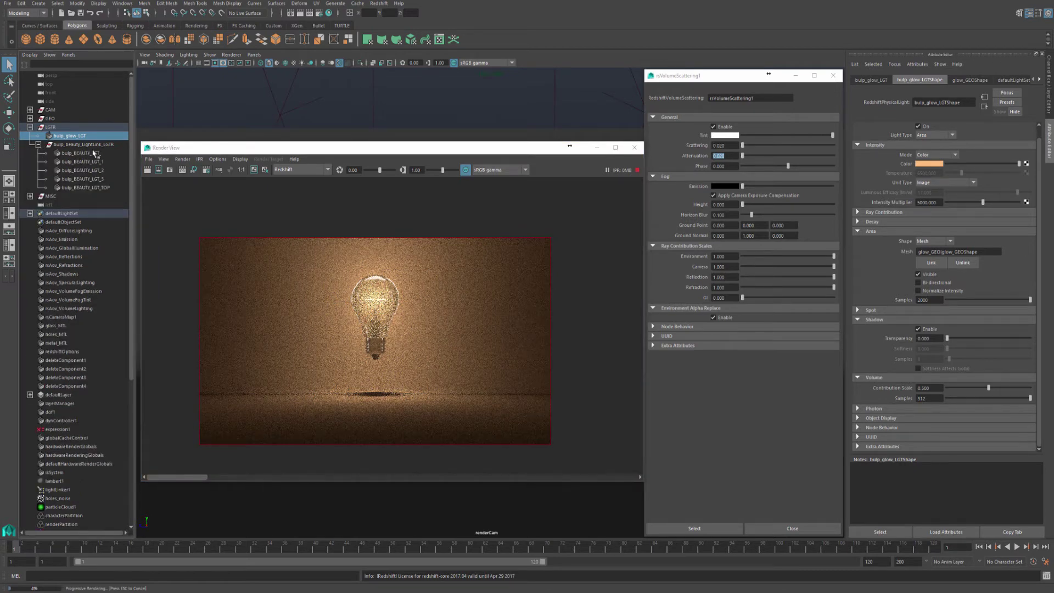
pyautogui.click(107, 188)
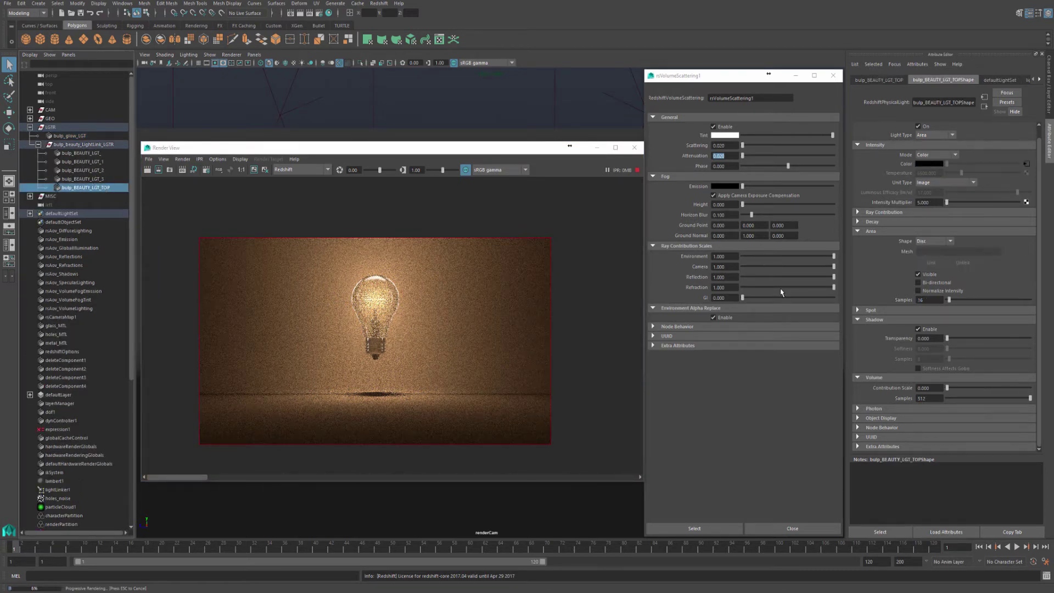
pyautogui.doubleClick(923, 388)
pyautogui.write('1')
pyautogui.press('Return')
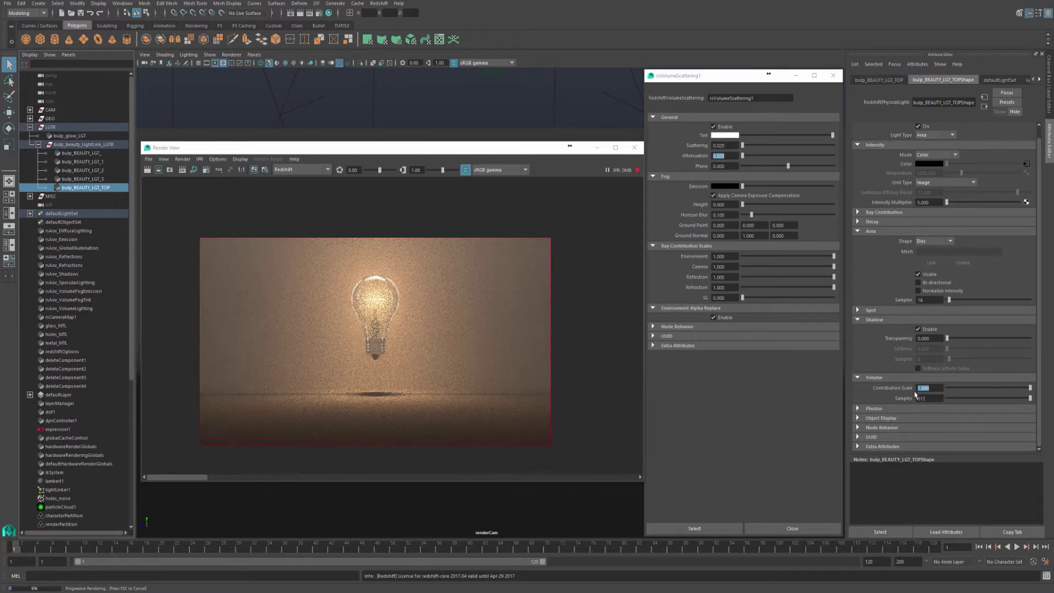
pyautogui.press('Tab')
pyautogui.write('16')
pyautogui.press('Return')
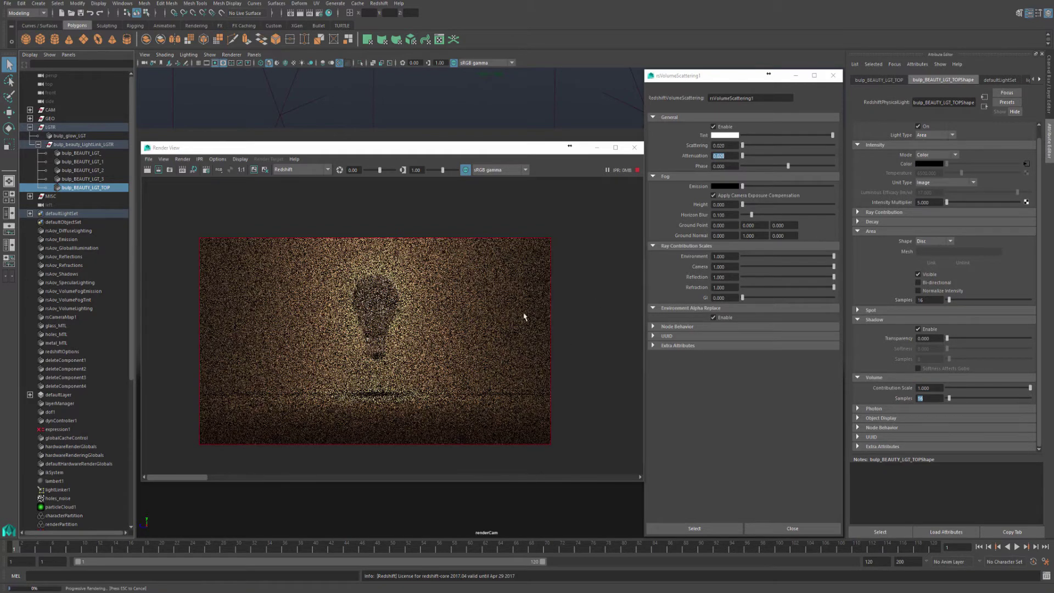
# Render a test region at the image's upper right corner and examine its volume noise up close.
pyautogui.keyDown('alt'); pyautogui.moveTo(500, 311); pyautogui.dragTo(581, 313, button='right'); pyautogui.keyUp('alt')
pyautogui.keyDown('alt'); pyautogui.moveTo(512, 275); pyautogui.dragTo(357, 322, button='middle'); pyautogui.keyUp('alt')
pyautogui.keyDown('alt'); pyautogui.moveTo(357, 322); pyautogui.dragTo(399, 258, button='right'); pyautogui.keyUp('alt')
pyautogui.keyDown('alt'); pyautogui.moveTo(399, 252); pyautogui.dragTo(403, 301, button='middle'); pyautogui.keyUp('alt')
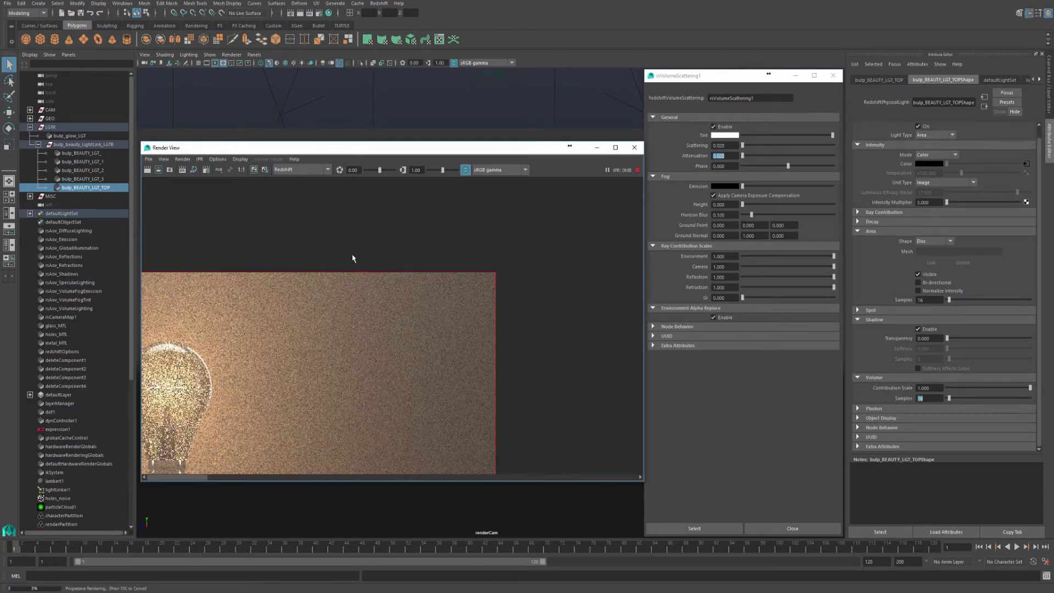
pyautogui.moveTo(353, 258); pyautogui.dragTo(497, 418)
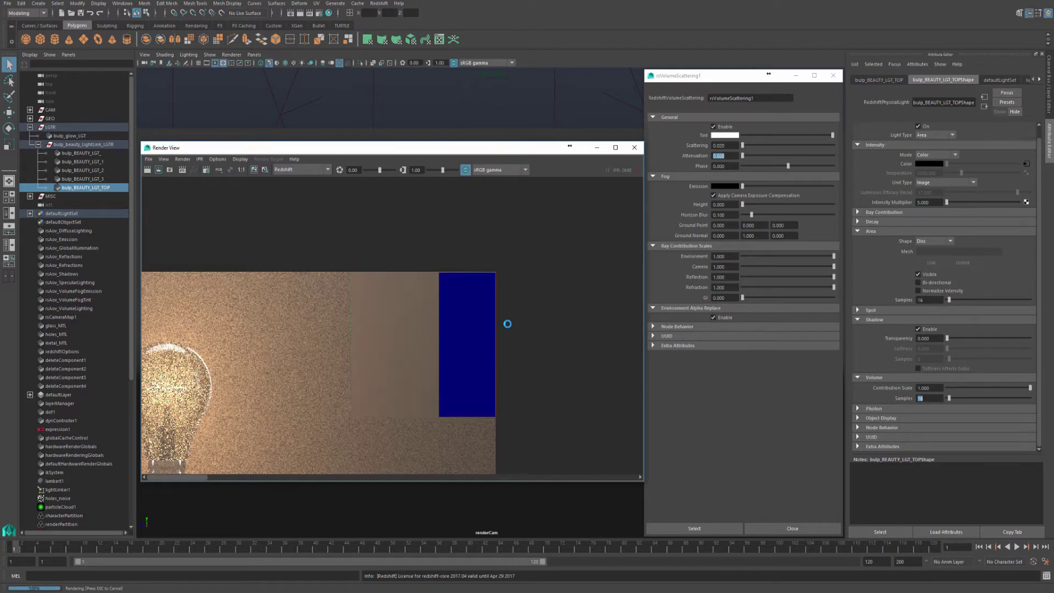
pyautogui.scroll(5, 462, 360)
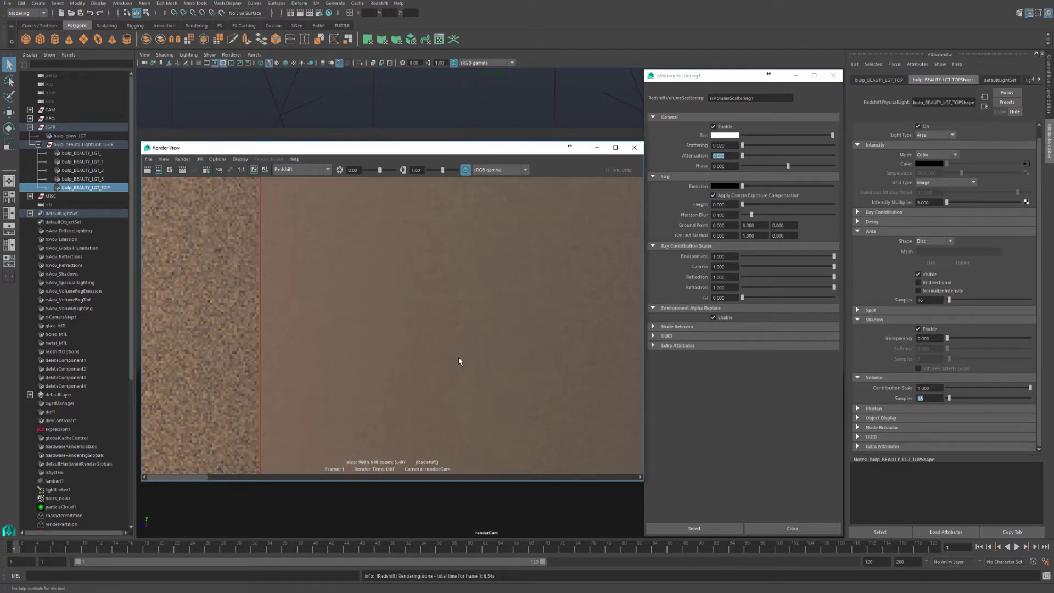
pyautogui.scroll(-3, 462, 360)
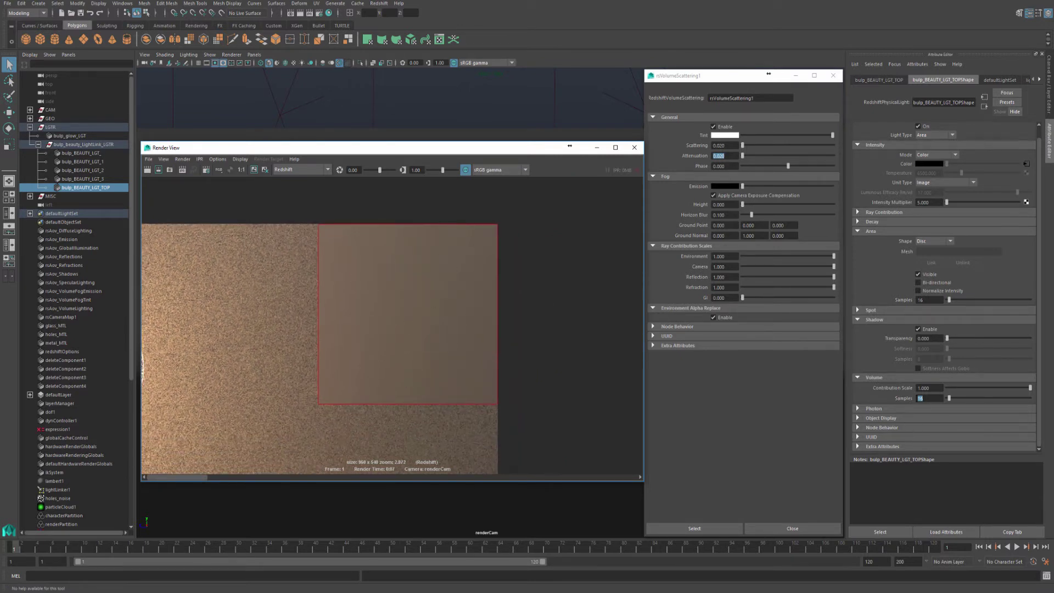
# Set the volume Samples of bulp_BEAUTY_LGT_TOP to 512 and re-render the region at the image's upper right corner.
pyautogui.click(881, 394)
pyautogui.write('512')
pyautogui.press('Return')
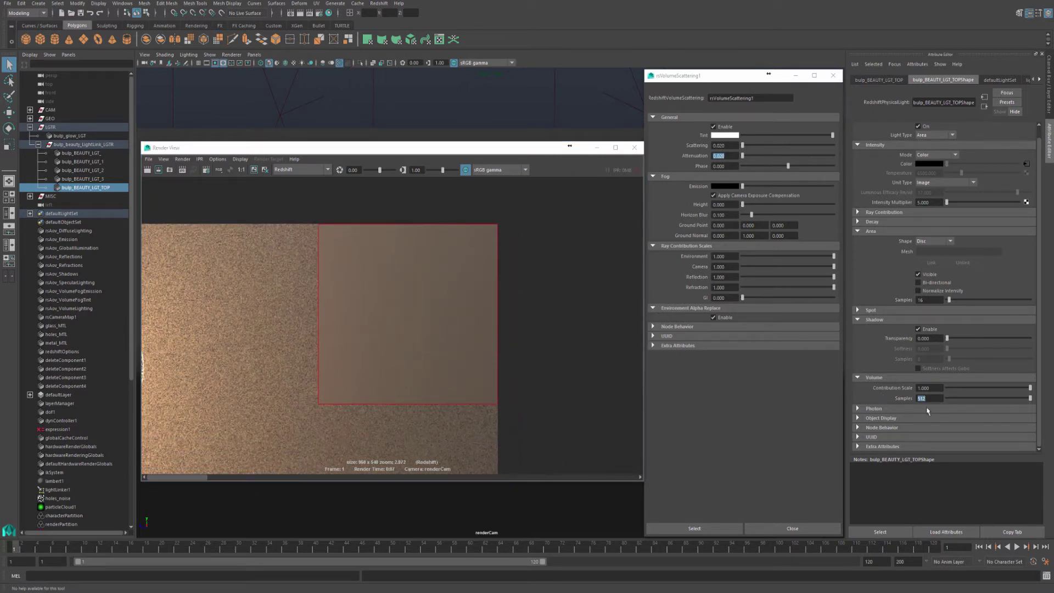
pyautogui.click(158, 170)
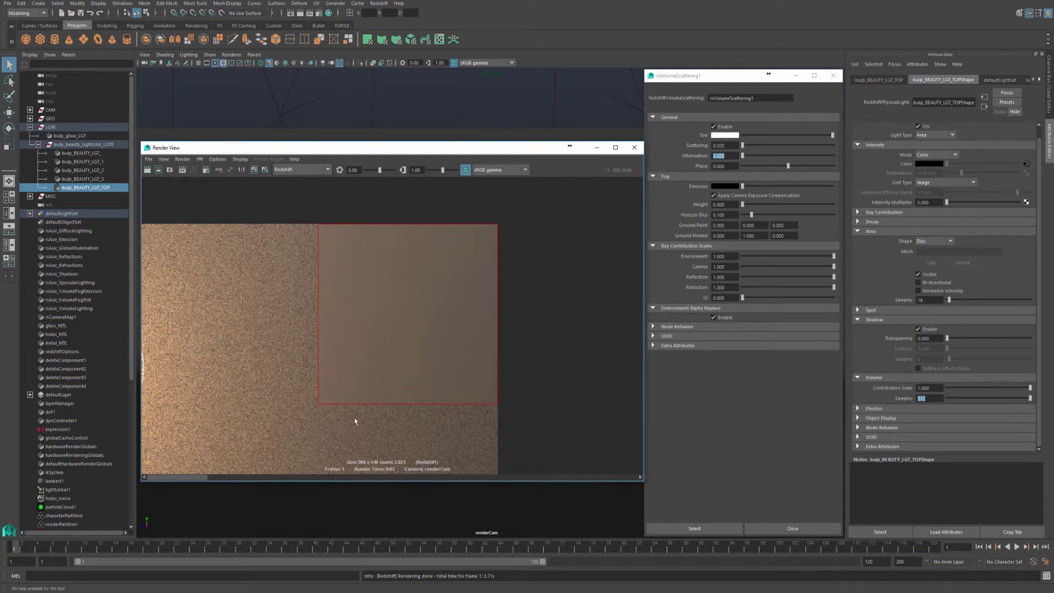
# Compare the volume noise in the re-rendered corner region with the surrounding image up close and across the full frame.
pyautogui.scroll(-5, 325, 360)
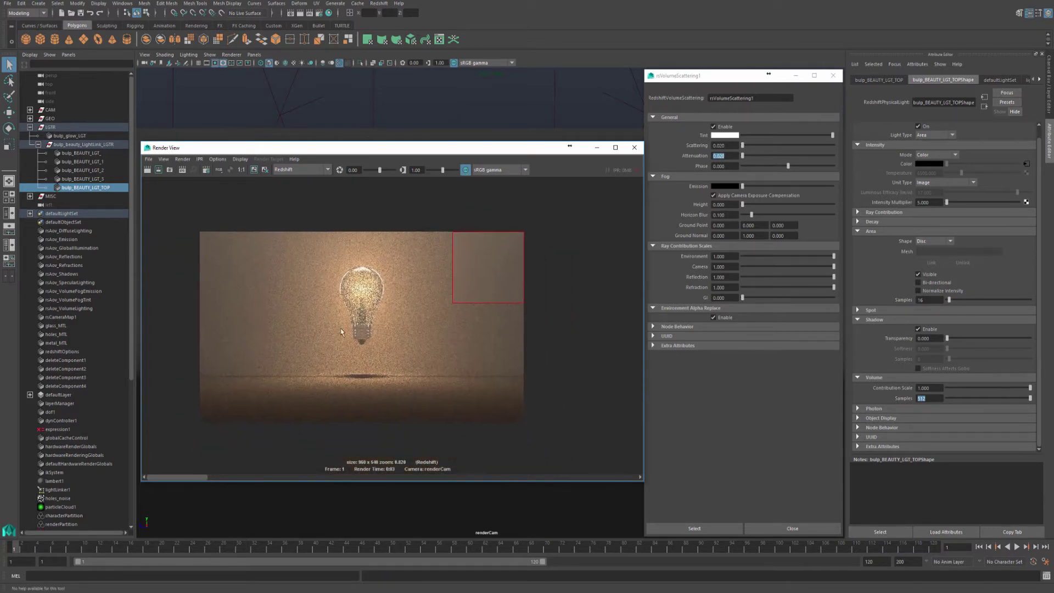
pyautogui.scroll(4, 347, 329)
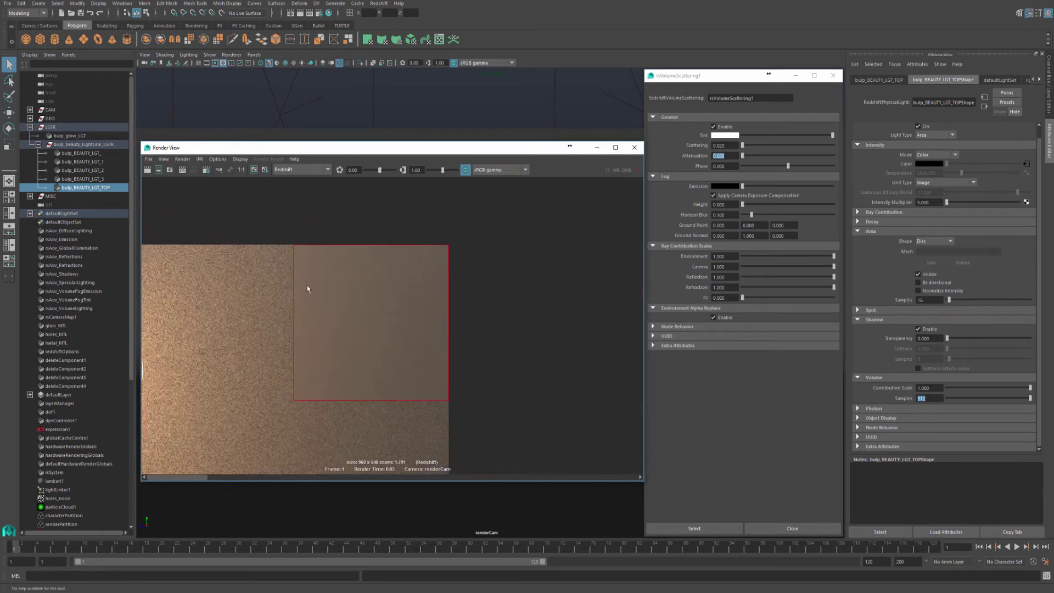
pyautogui.click(255, 170)
pyautogui.keyDown('alt'); pyautogui.moveTo(483, 384); pyautogui.dragTo(209, 368, button='right'); pyautogui.keyUp('alt')
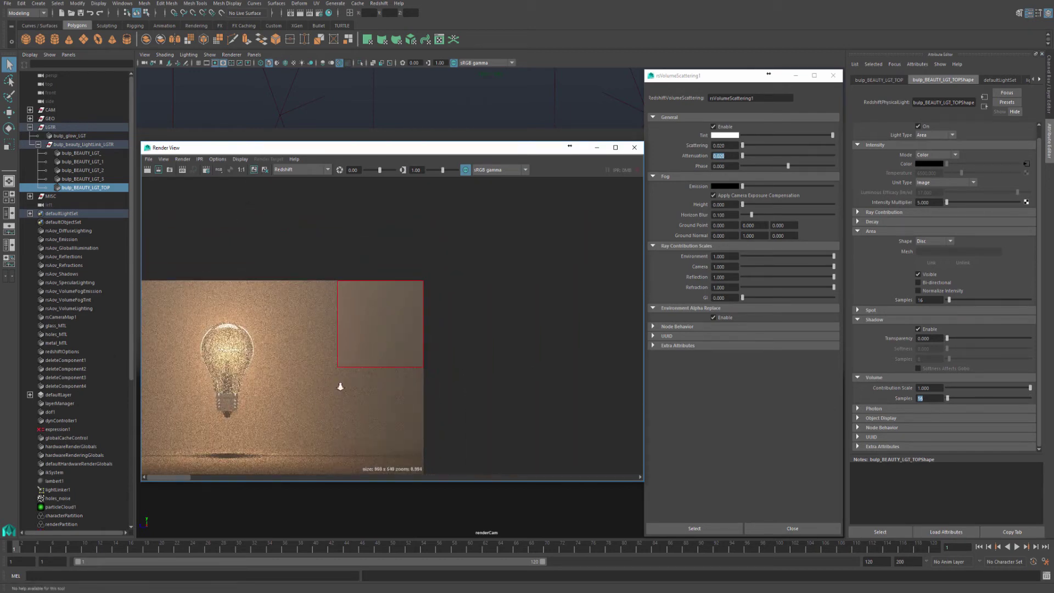
pyautogui.keyDown('alt'); pyautogui.moveTo(194, 366); pyautogui.dragTo(326, 320, button='middle'); pyautogui.keyUp('alt')
pyautogui.keyDown('alt'); pyautogui.moveTo(394, 310); pyautogui.dragTo(348, 315, button='right'); pyautogui.keyUp('alt')
pyautogui.keyDown('alt'); pyautogui.moveTo(348, 315); pyautogui.dragTo(313, 332, button='middle'); pyautogui.keyUp('alt')
pyautogui.keyDown('alt'); pyautogui.moveTo(313, 331); pyautogui.dragTo(370, 371, button='right'); pyautogui.keyUp('alt')
pyautogui.keyDown('alt'); pyautogui.moveTo(370, 371); pyautogui.dragTo(382, 355, button='middle'); pyautogui.keyUp('alt')
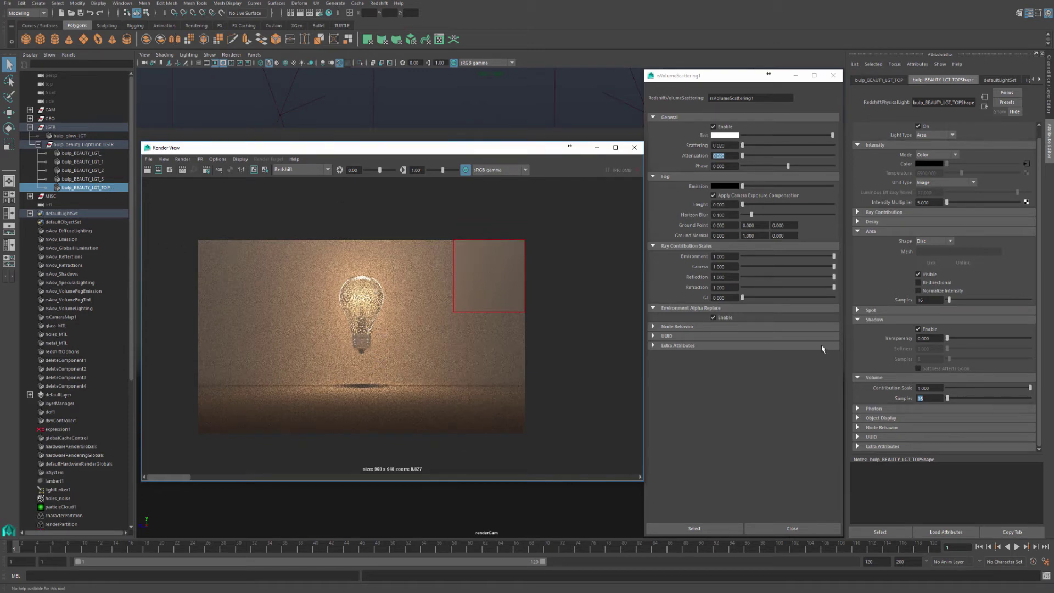
# Set the top light's volume Contribution Scale to 0 and its Samples to 16, and restart the IPR render.
pyautogui.moveTo(932, 388); pyautogui.dragTo(872, 387)
pyautogui.click(863, 319)
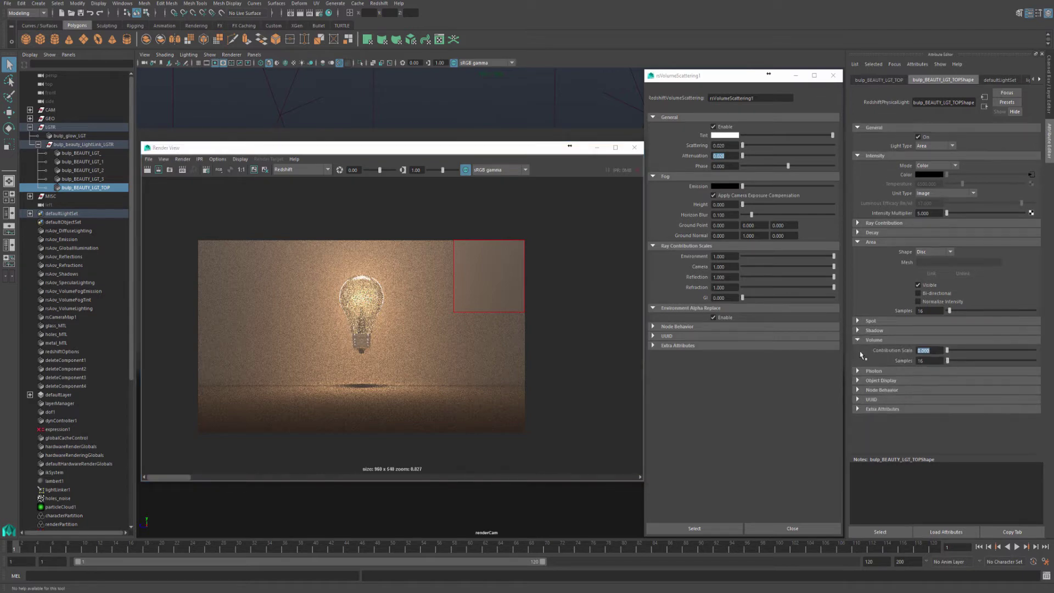
pyautogui.click(863, 340)
pyautogui.click(188, 171)
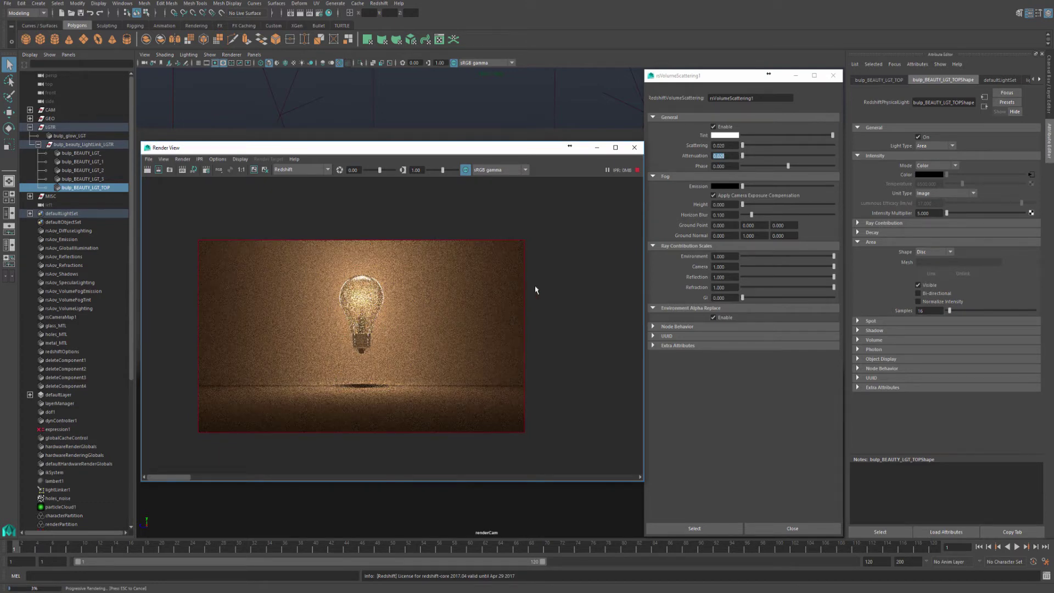
pyautogui.press('Tab')
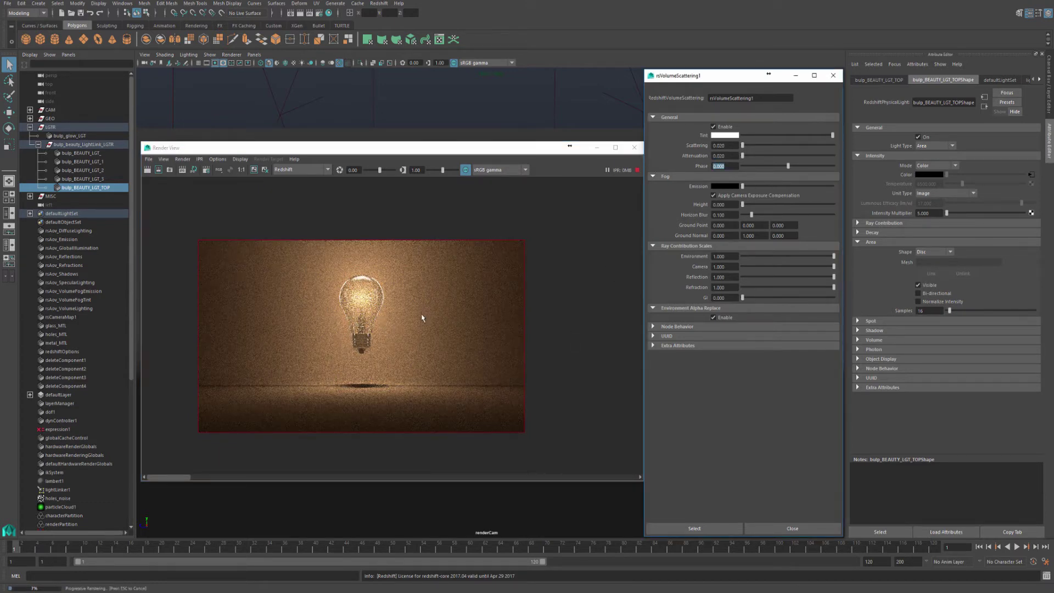
# Make lightBlocker_GEO in the GEO group visible and hide ground_GEO.
pyautogui.click(38, 144)
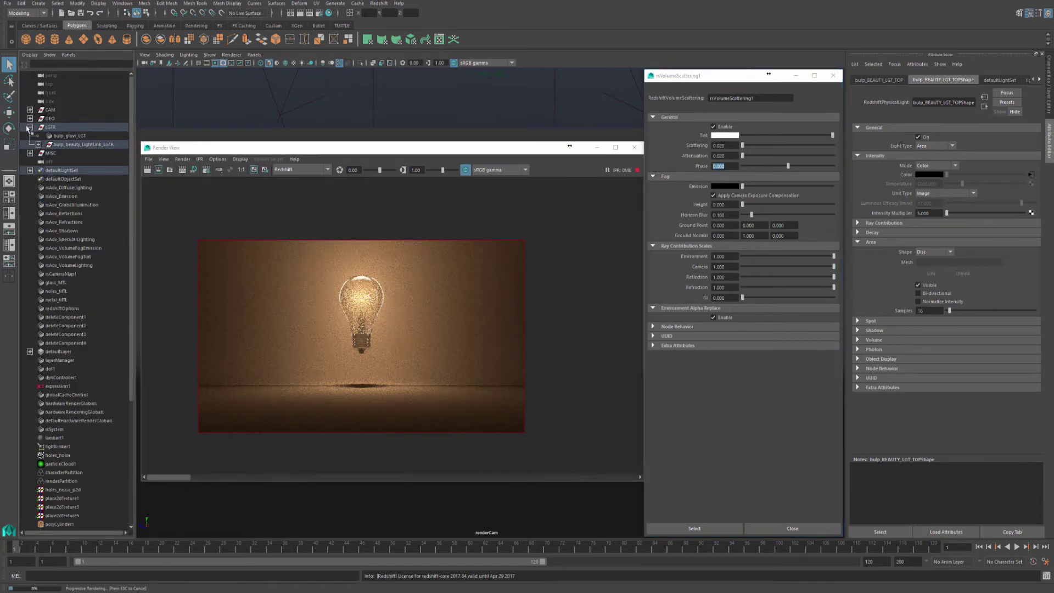
pyautogui.click(30, 127)
pyautogui.click(31, 118)
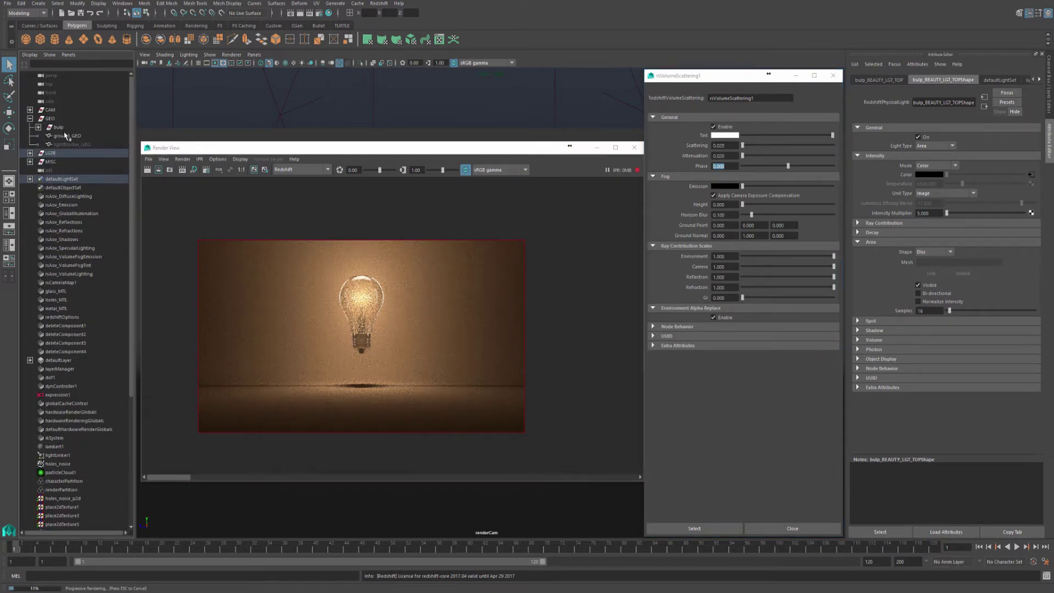
pyautogui.click(82, 143)
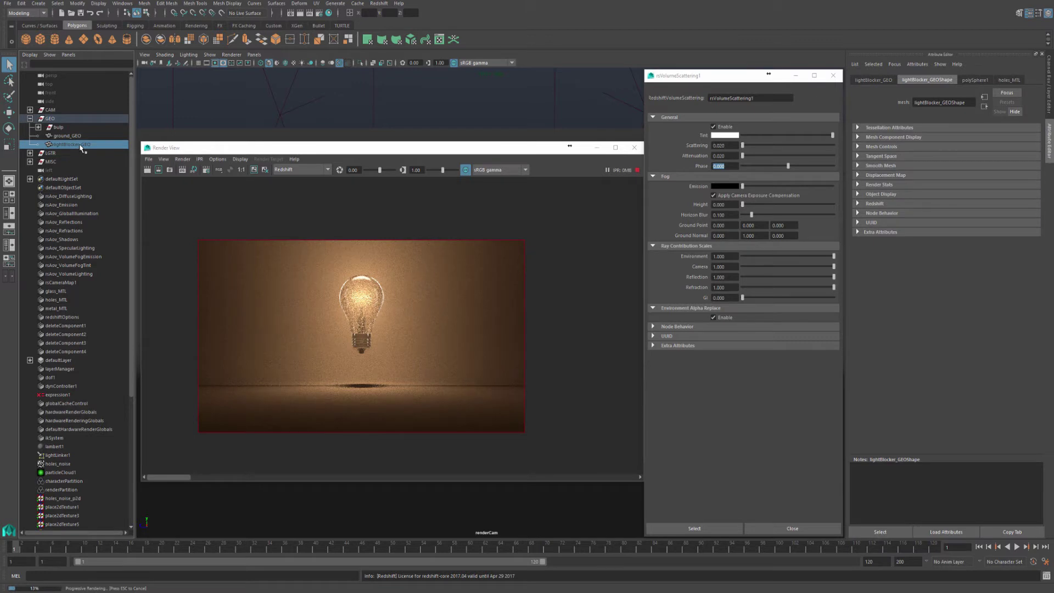
pyautogui.click(78, 137)
pyautogui.hotkey('ctrl', 'h')
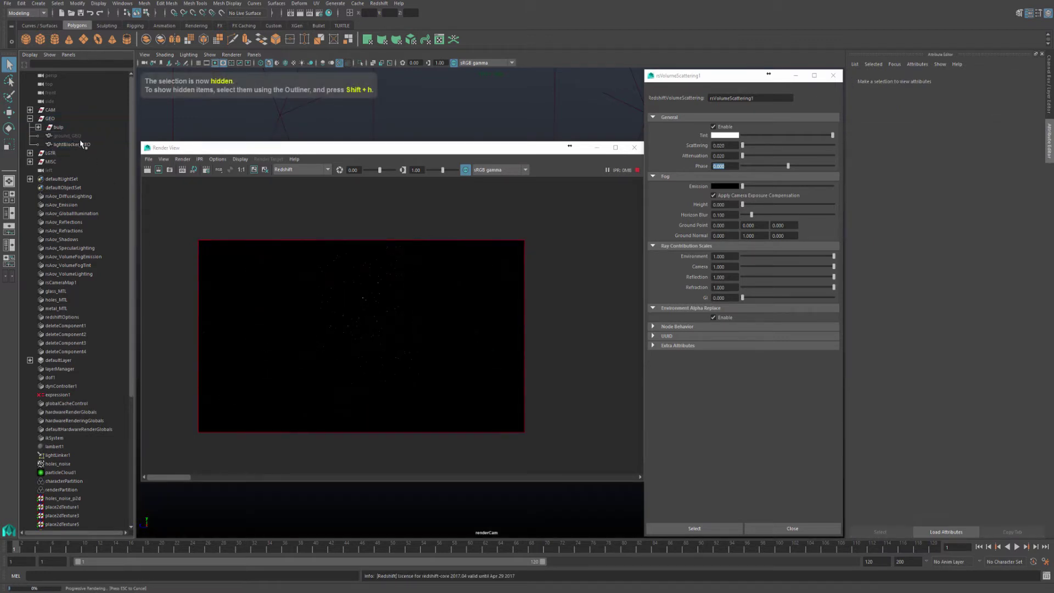
# Select the light blocker sphere in the viewport and examine its holes_MTL material and the noise texture feeding the opacity.
pyautogui.click(597, 148)
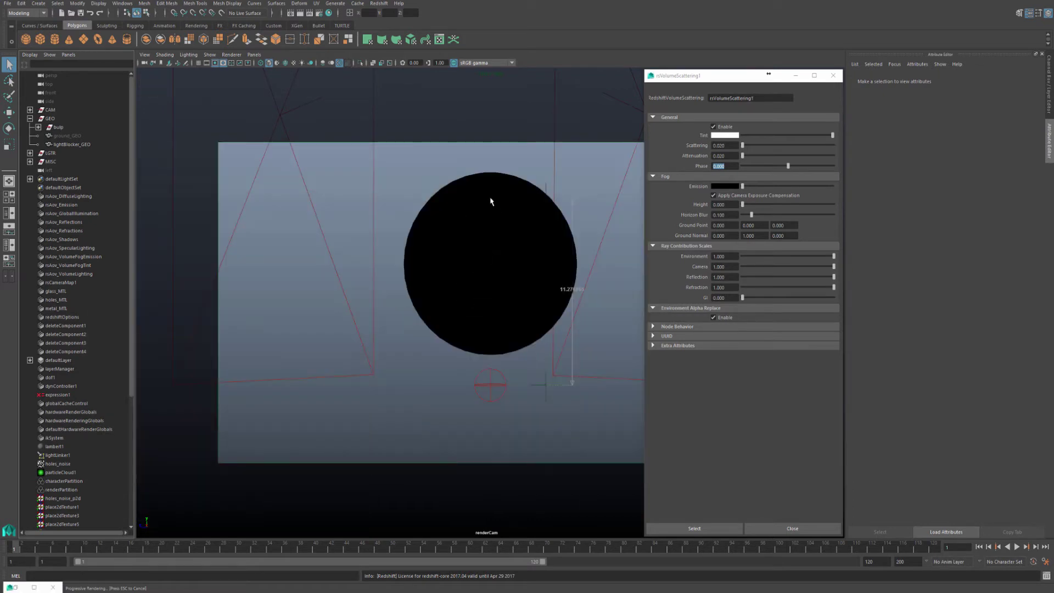
pyautogui.click(491, 202)
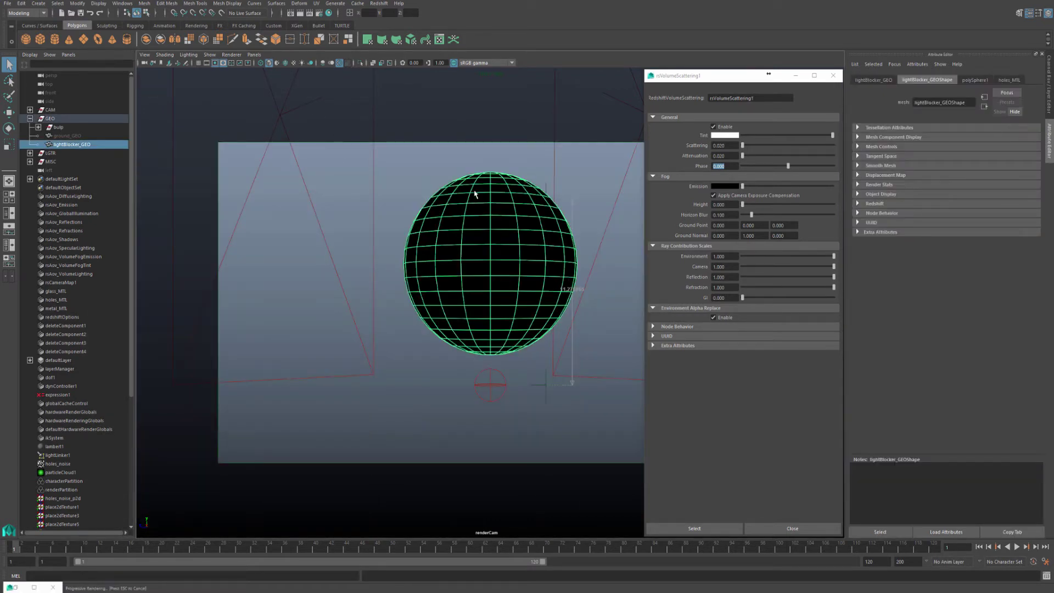
pyautogui.click(1009, 79)
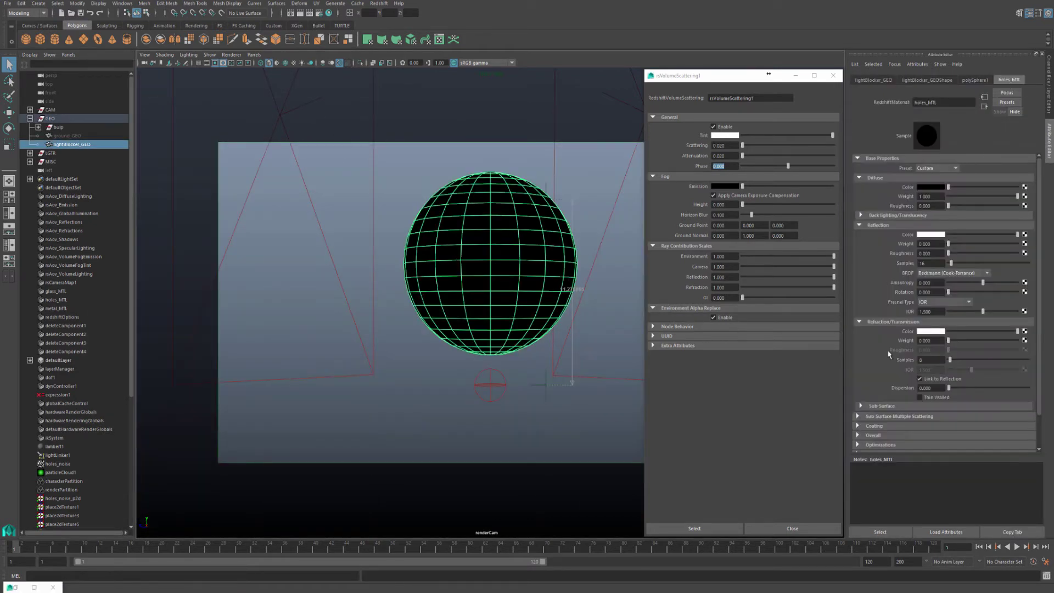
pyautogui.scroll(-3, 886, 436)
pyautogui.click(872, 399)
pyautogui.scroll(-2, 900, 390)
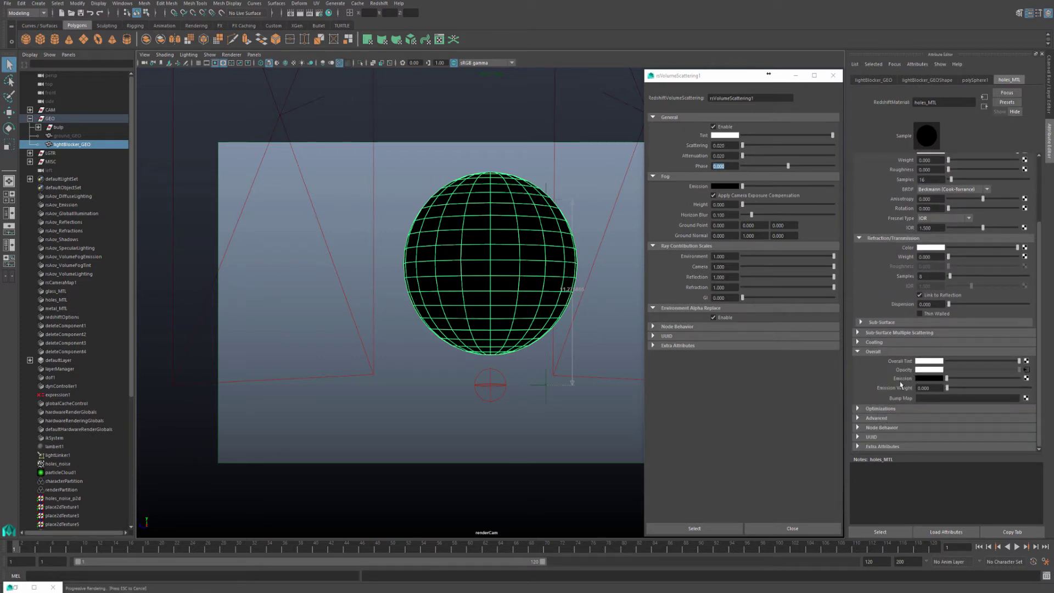
pyautogui.click(1026, 362)
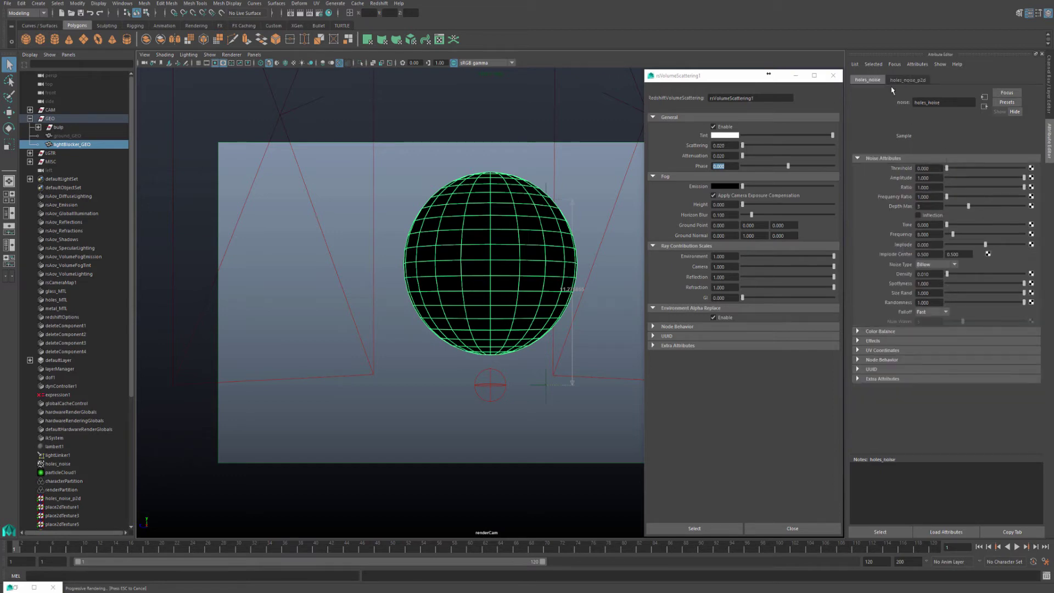
# Reopen the Render View and draw an IPR render region around the light points shining through the blocker.
pyautogui.click(291, 14)
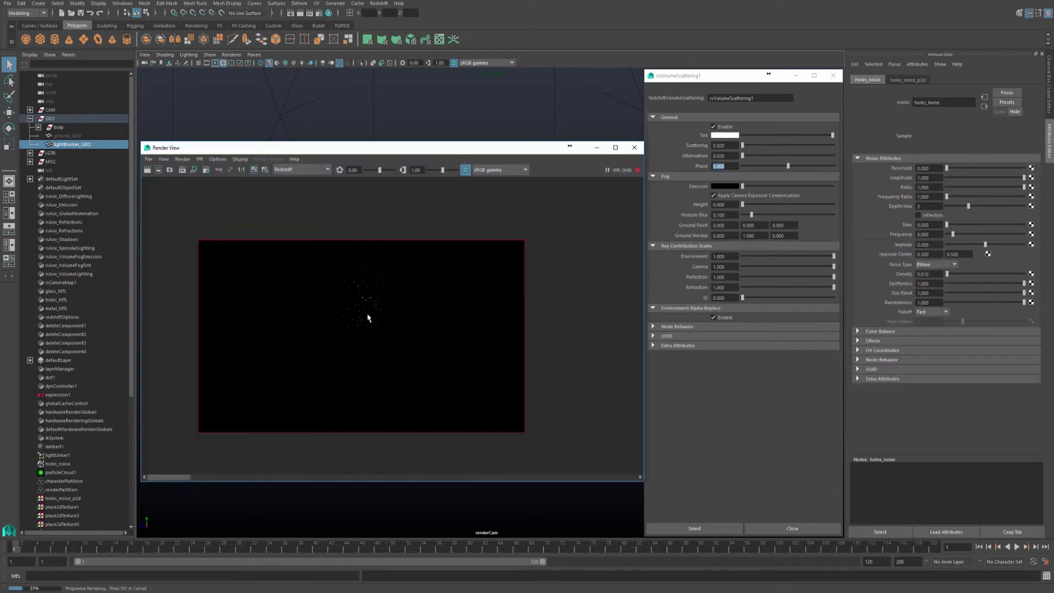
pyautogui.scroll(2, 353, 316)
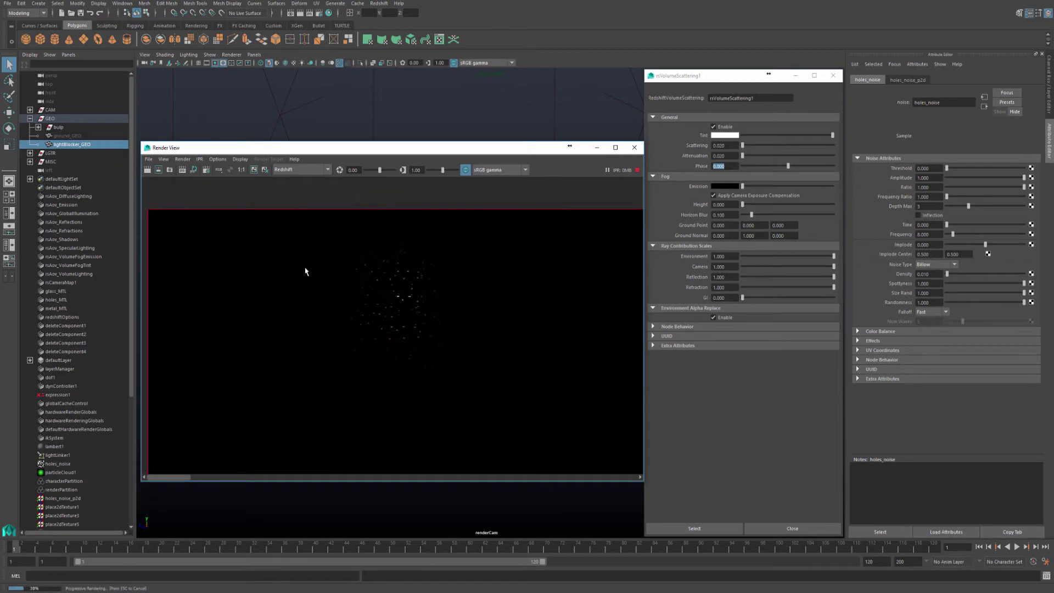
pyautogui.moveTo(299, 242); pyautogui.dragTo(508, 404)
pyautogui.scroll(-2, 319, 296)
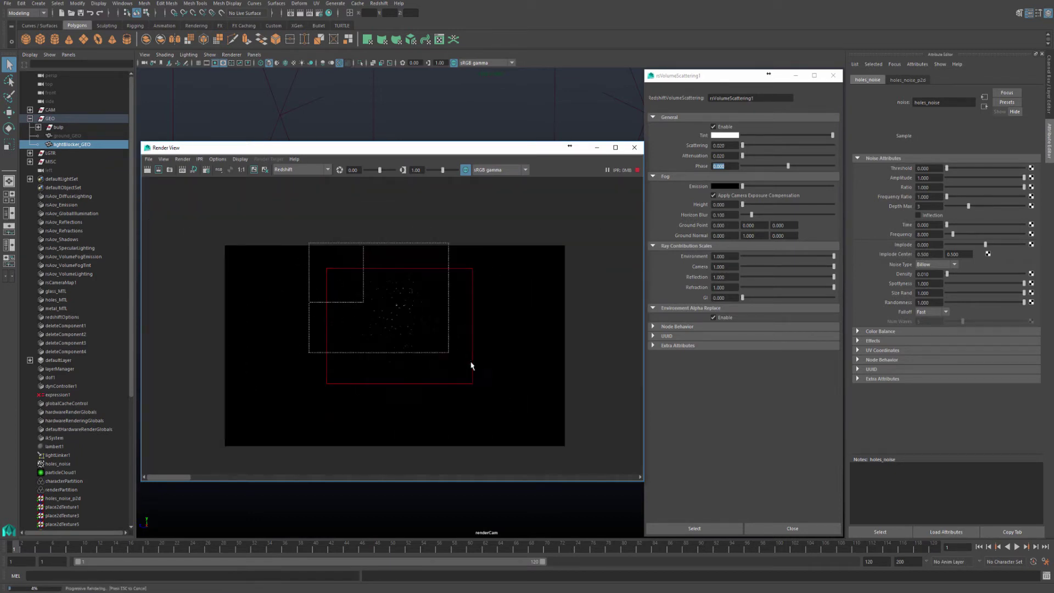
pyautogui.moveTo(472, 365); pyautogui.dragTo(492, 402)
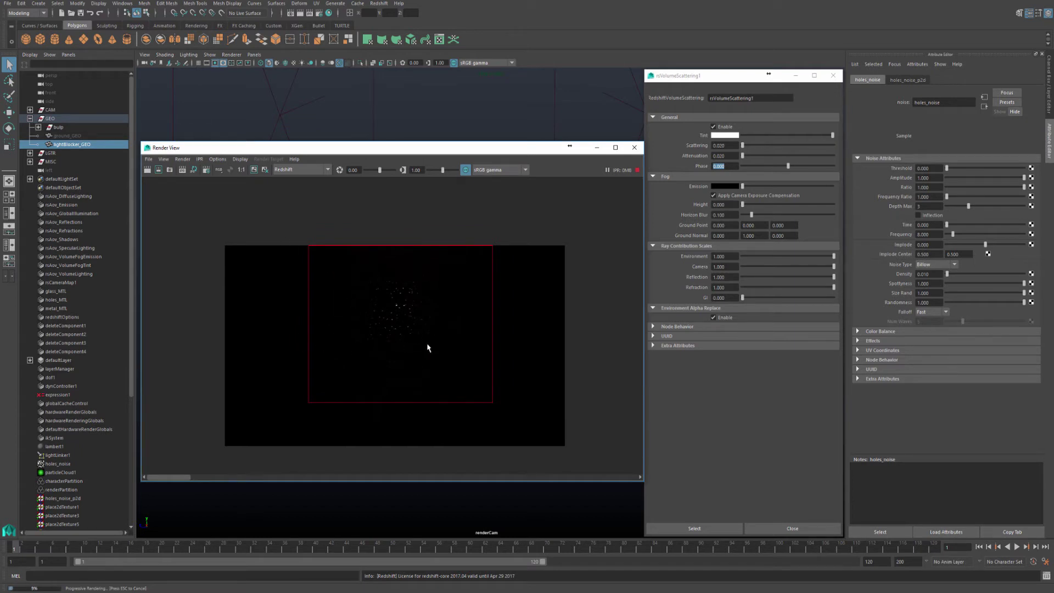
# Set the Intensity Multiplier of bulp_glow_LGT to 50000 and extend the render region over the whole image.
pyautogui.click(39, 127)
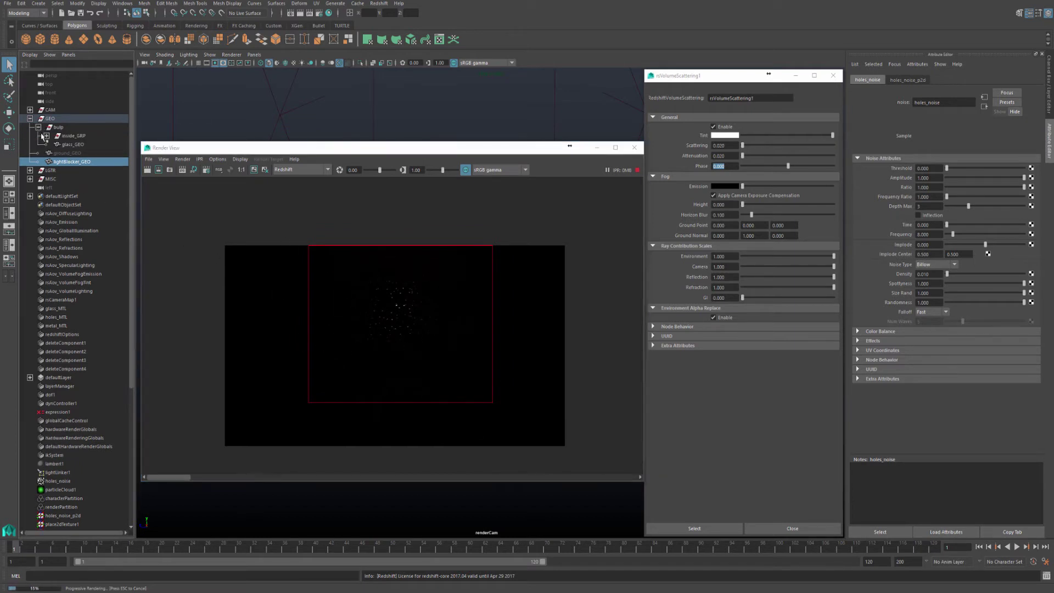
pyautogui.click(38, 127)
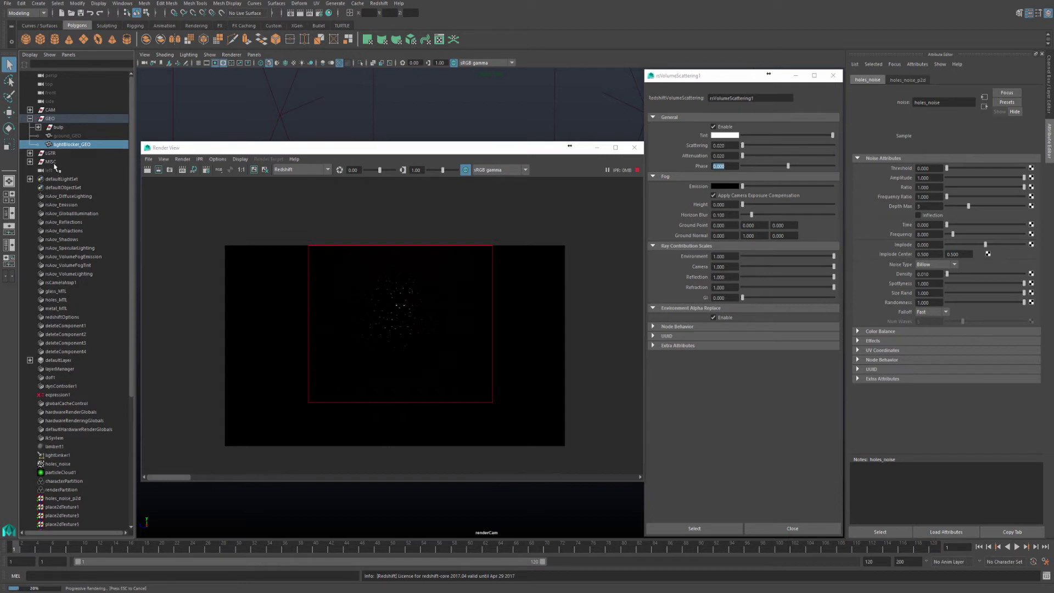
pyautogui.click(30, 153)
pyautogui.click(80, 162)
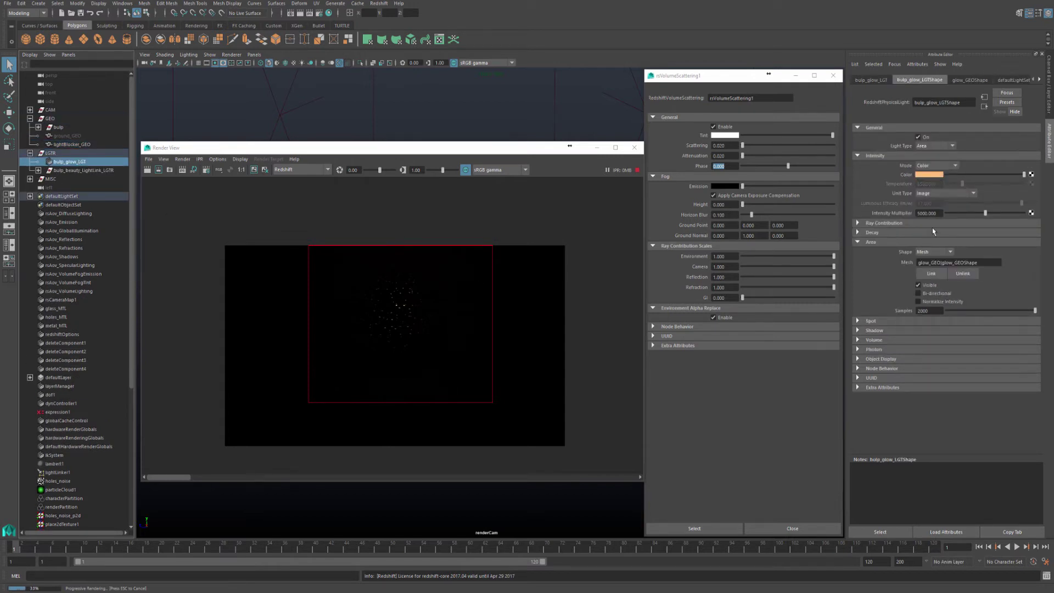
pyautogui.write('0')
pyautogui.press('Return')
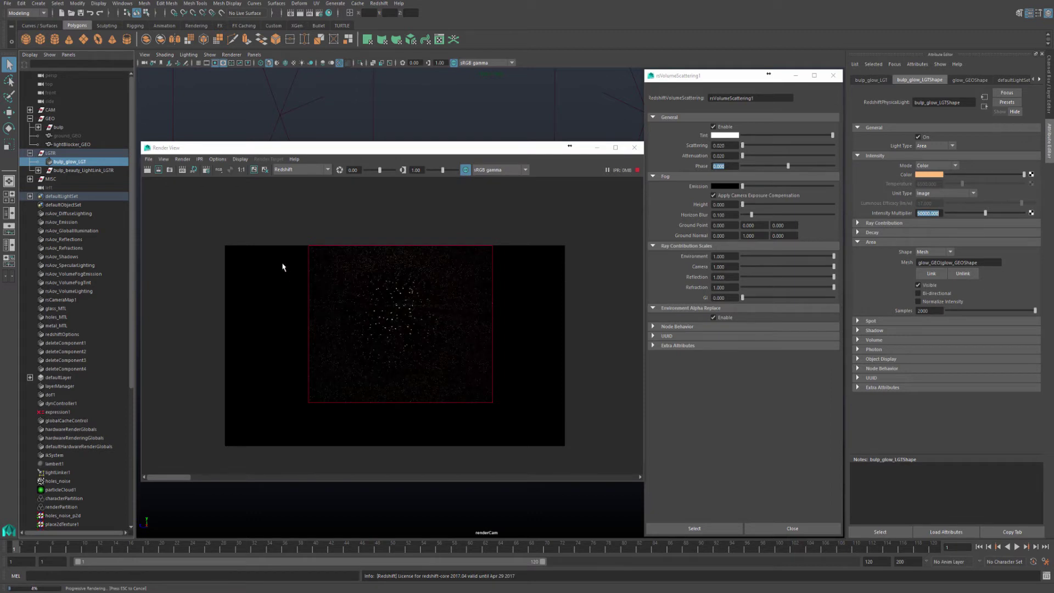
pyautogui.moveTo(216, 232); pyautogui.dragTo(727, 580)
pyautogui.scroll(3, 459, 287)
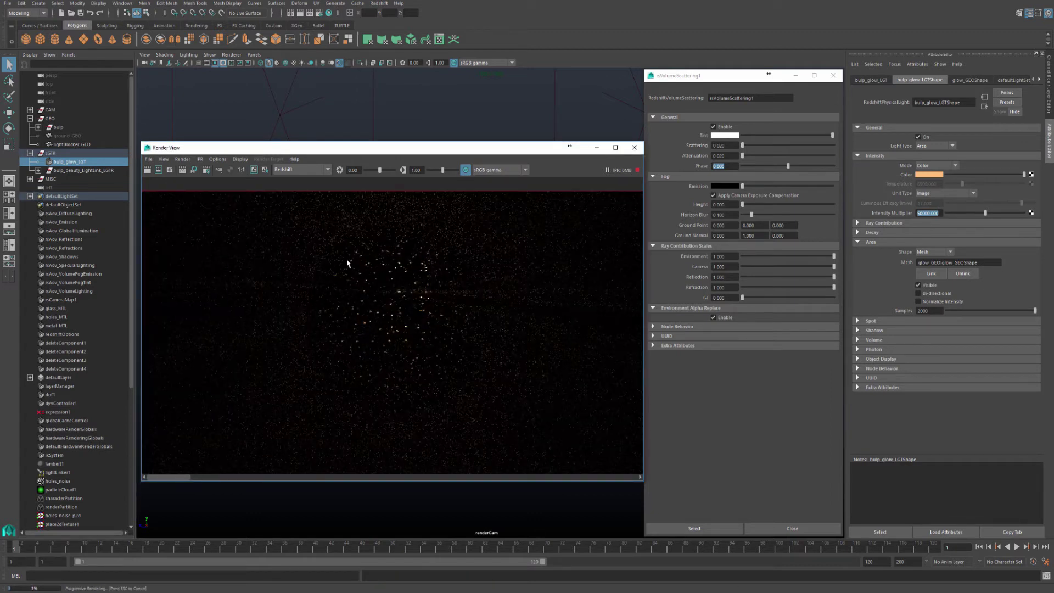
pyautogui.scroll(-1, 285, 282)
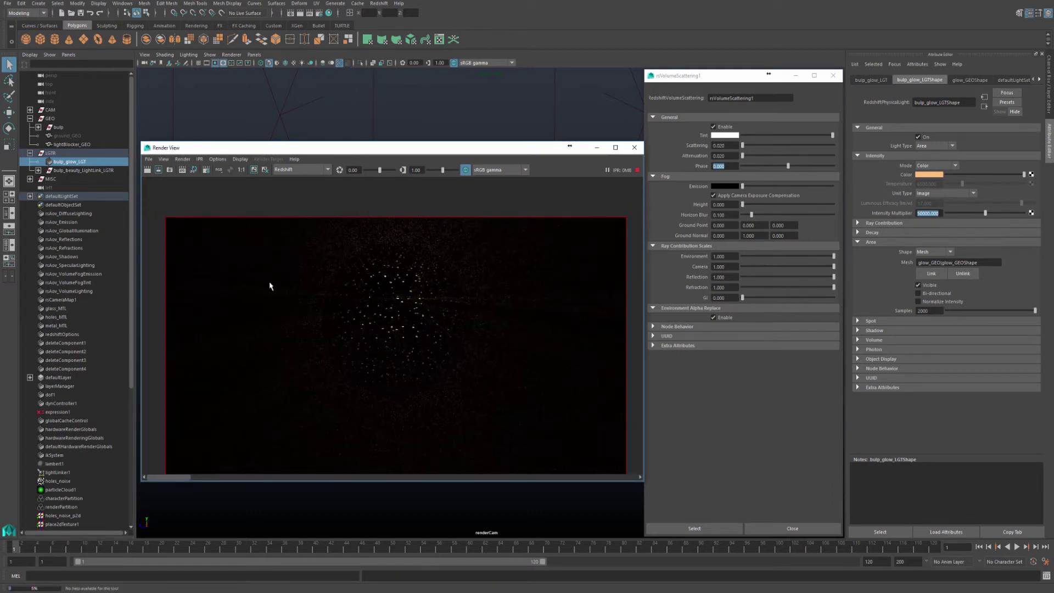
# Render a test region beside the light points, on the image's left part, and inspect its volume noise up close.
pyautogui.moveTo(246, 250); pyautogui.dragTo(352, 393)
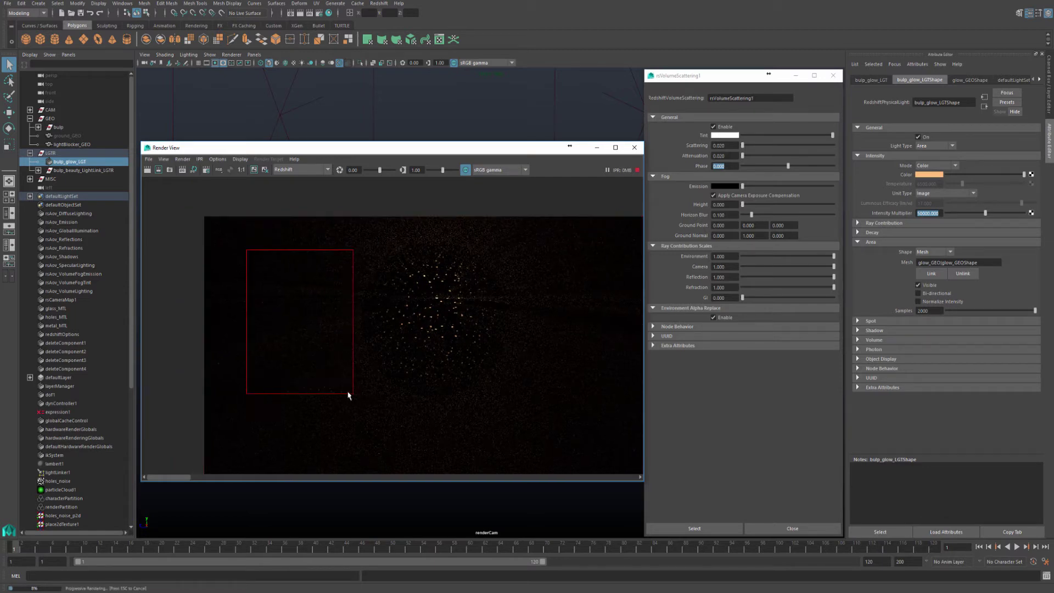
pyautogui.click(158, 170)
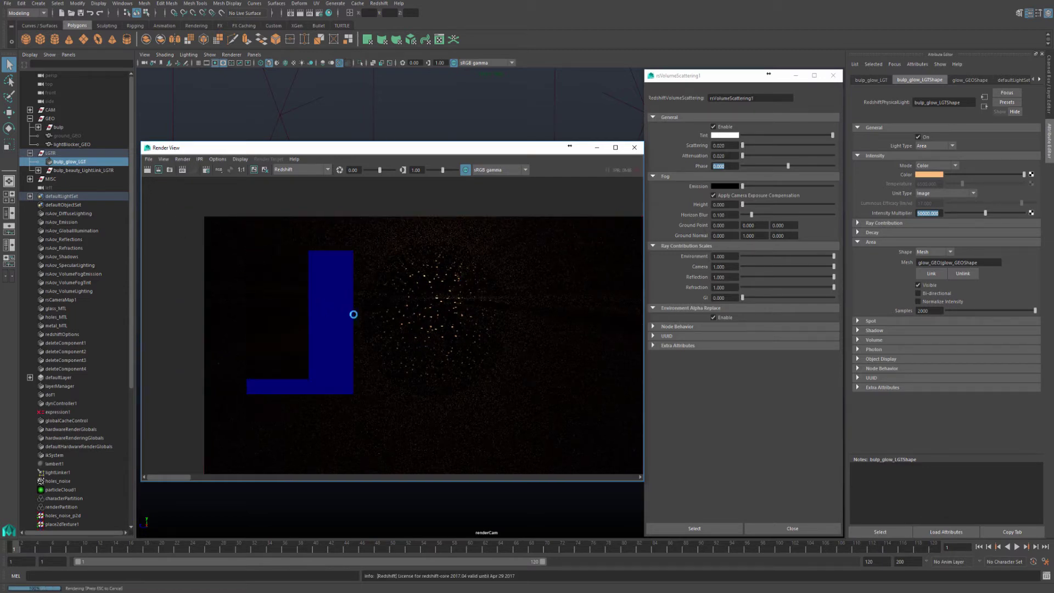
pyautogui.scroll(2, 320, 330)
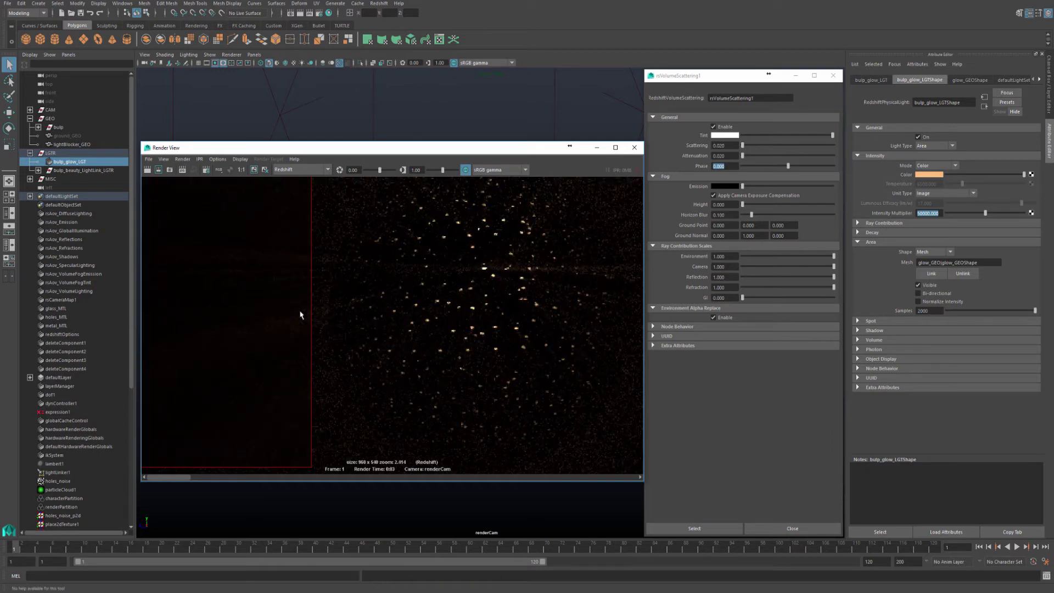
pyautogui.scroll(-3, 341, 294)
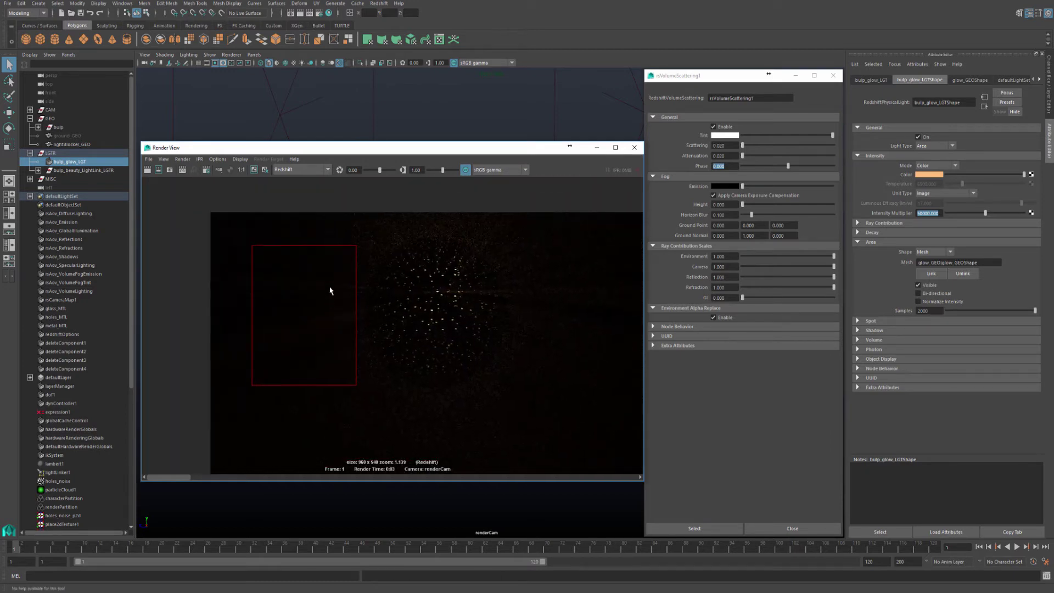
pyautogui.scroll(-3, 435, 306)
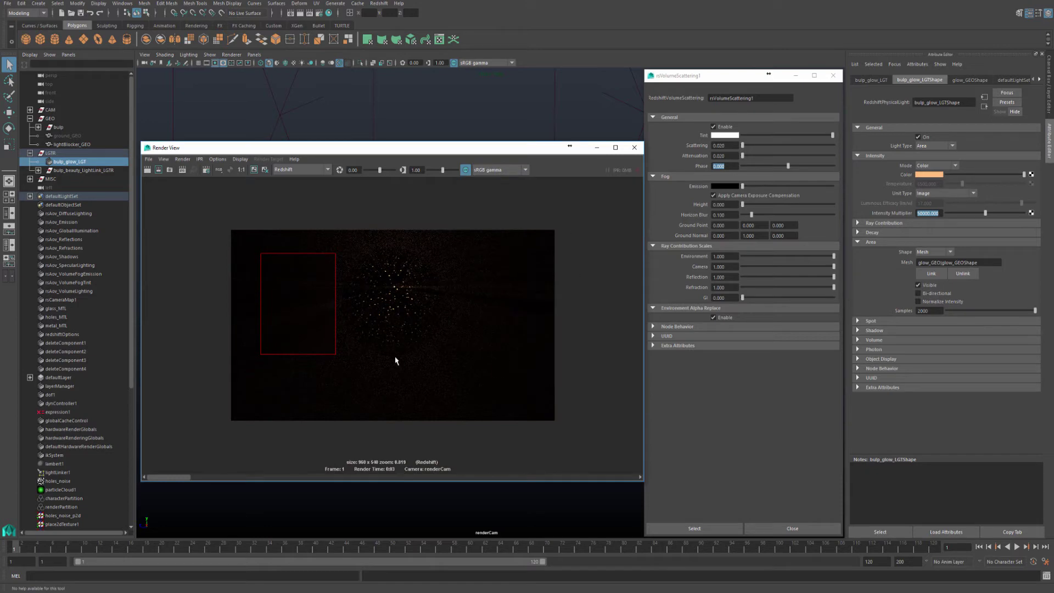
pyautogui.keyDown('alt'); pyautogui.moveTo(315, 277); pyautogui.dragTo(314, 278, button='middle'); pyautogui.keyUp('alt')
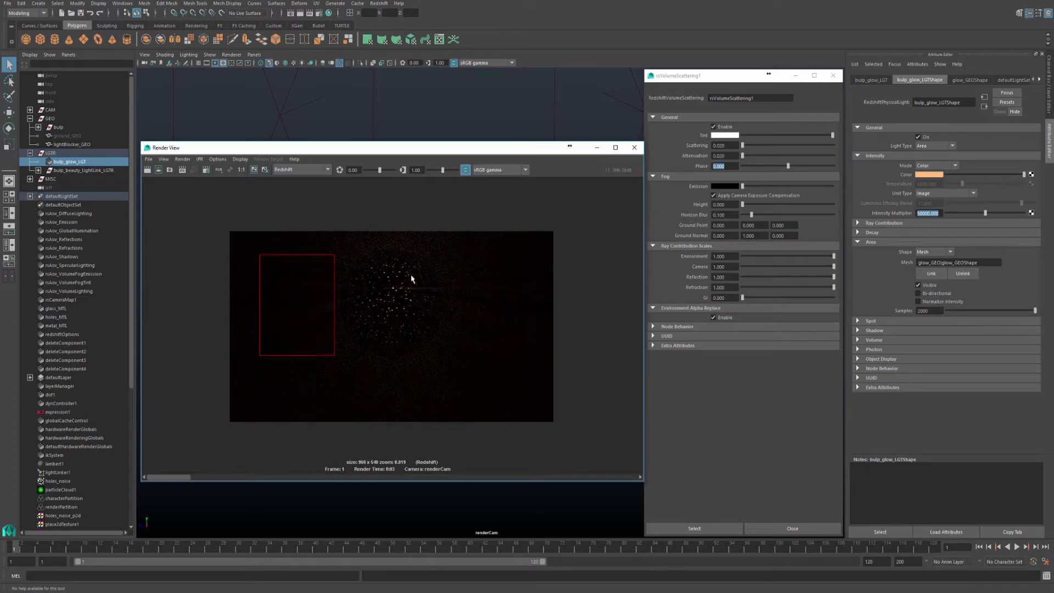
pyautogui.keyDown('alt'); pyautogui.moveTo(363, 279); pyautogui.dragTo(381, 282, button='right'); pyautogui.keyUp('alt')
pyautogui.keyDown('alt'); pyautogui.moveTo(296, 292); pyautogui.dragTo(402, 288, button='middle'); pyautogui.keyUp('alt')
pyautogui.keyDown('alt'); pyautogui.moveTo(402, 288); pyautogui.dragTo(611, 308, button='right'); pyautogui.keyUp('alt')
pyautogui.keyDown('alt'); pyautogui.moveTo(410, 228); pyautogui.dragTo(336, 282, button='middle'); pyautogui.keyUp('alt')
pyautogui.scroll(-3, 374, 279)
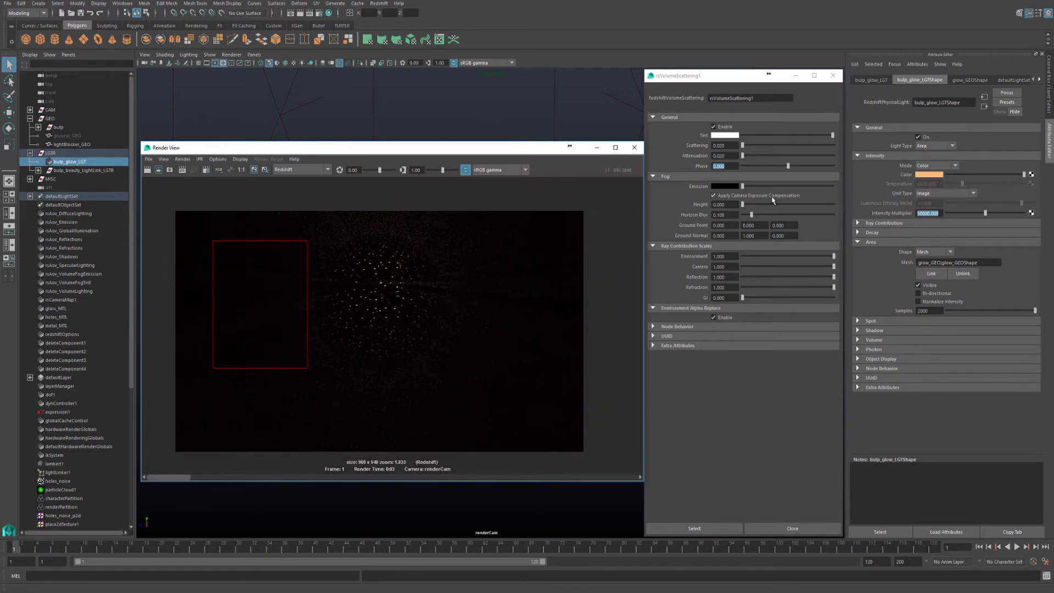
# Enlarge the render region to surround the light points and the blocker sphere, and render it.
pyautogui.moveTo(727, 167); pyautogui.dragTo(686, 167)
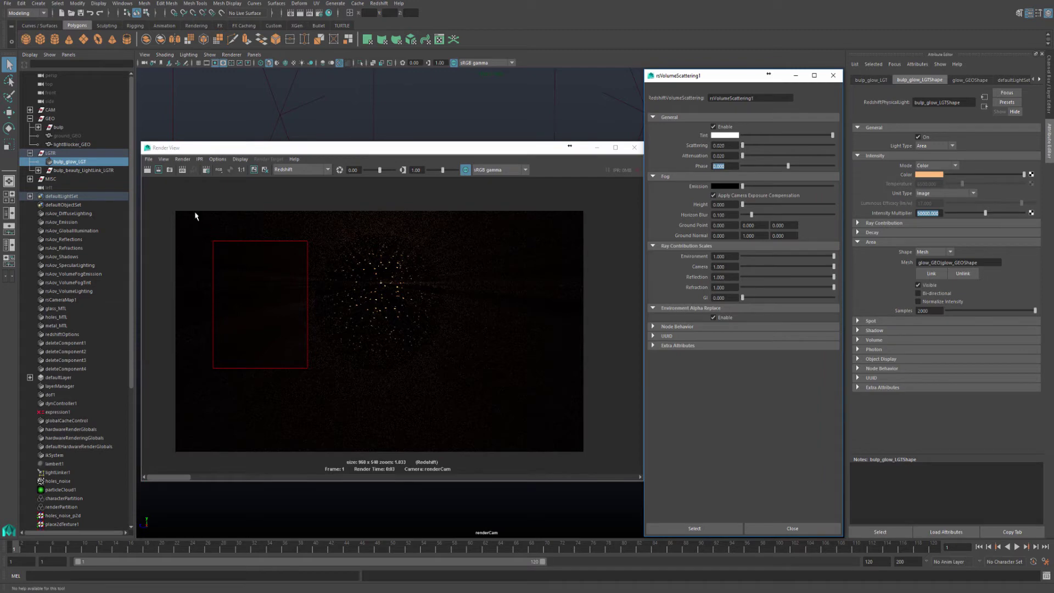
pyautogui.moveTo(245, 206); pyautogui.dragTo(500, 388)
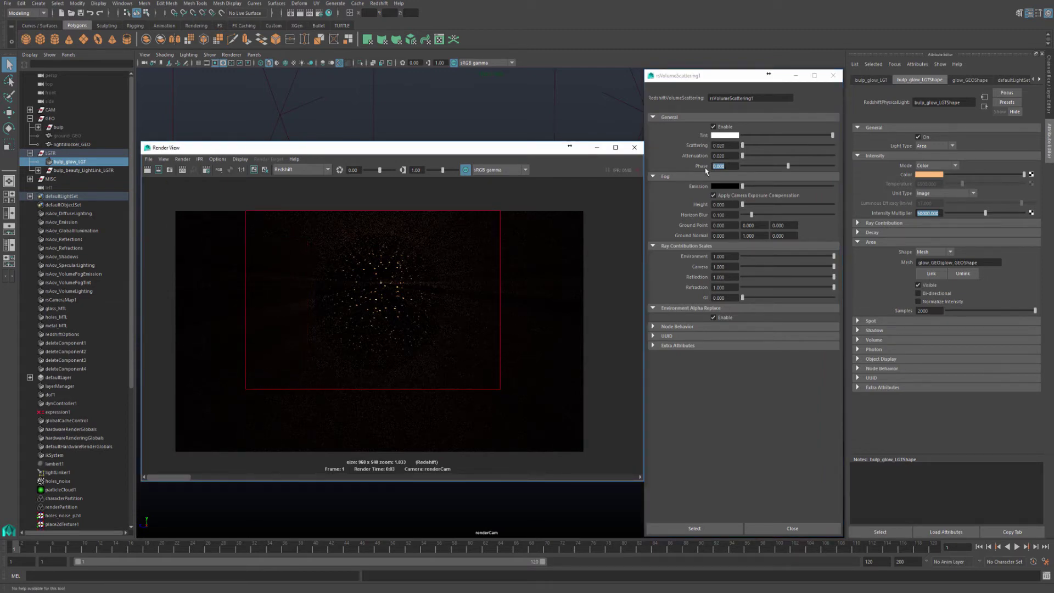
pyautogui.click(159, 170)
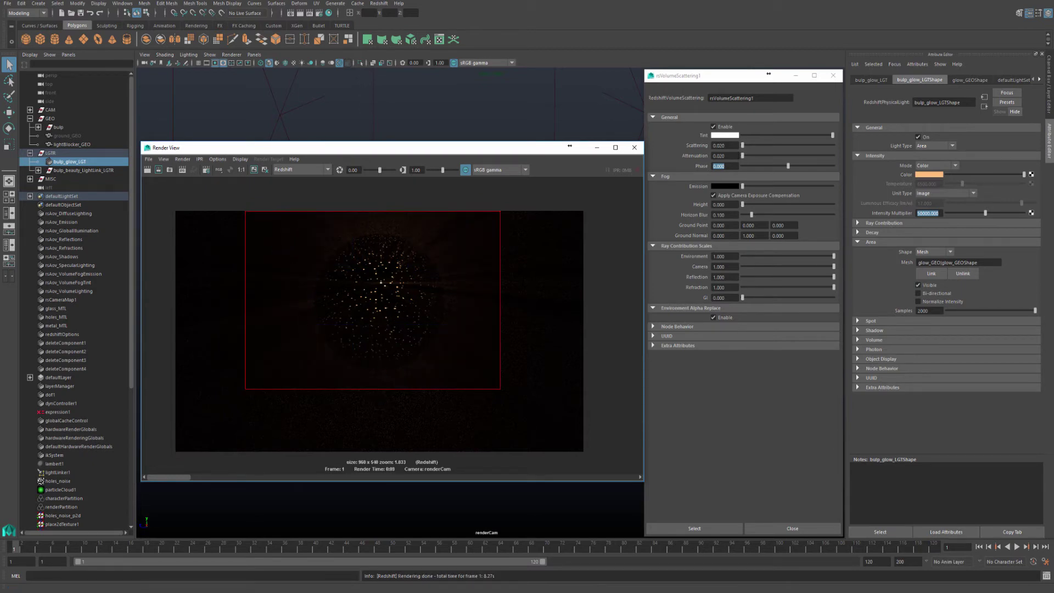
# Store the current render, set the volume scattering Phase to -0.5 and render the region again for comparison.
pyautogui.moveTo(734, 166); pyautogui.dragTo(544, 191)
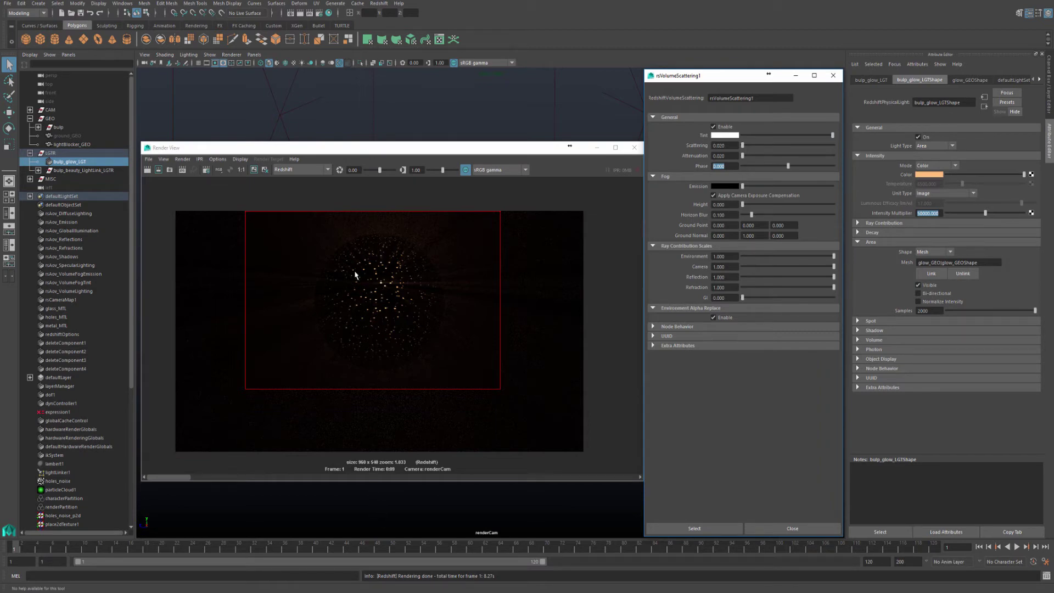
pyautogui.write('-0.5')
pyautogui.press('Return')
pyautogui.click(253, 170)
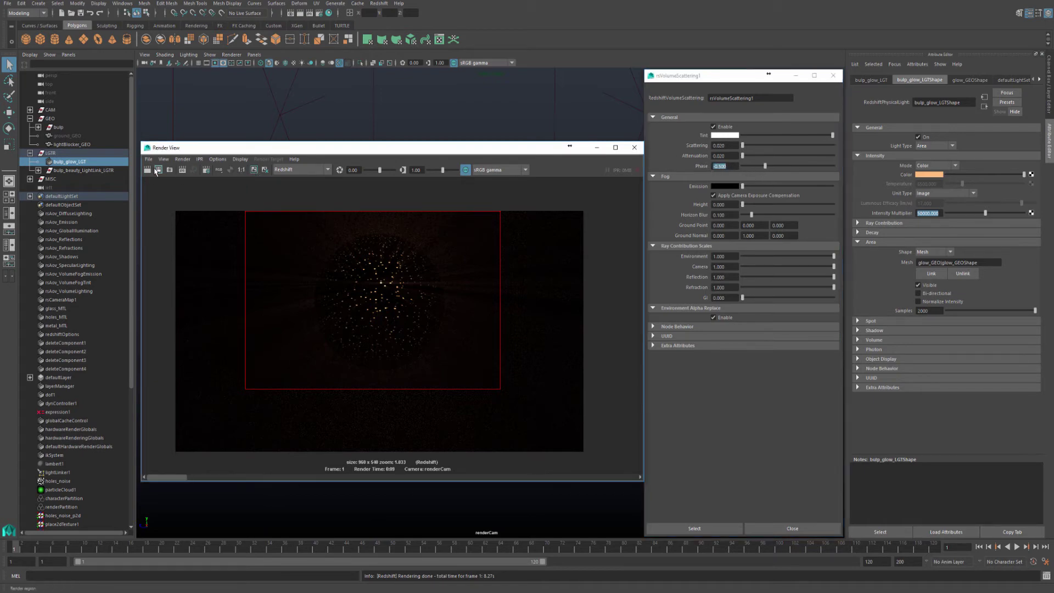
pyautogui.click(158, 170)
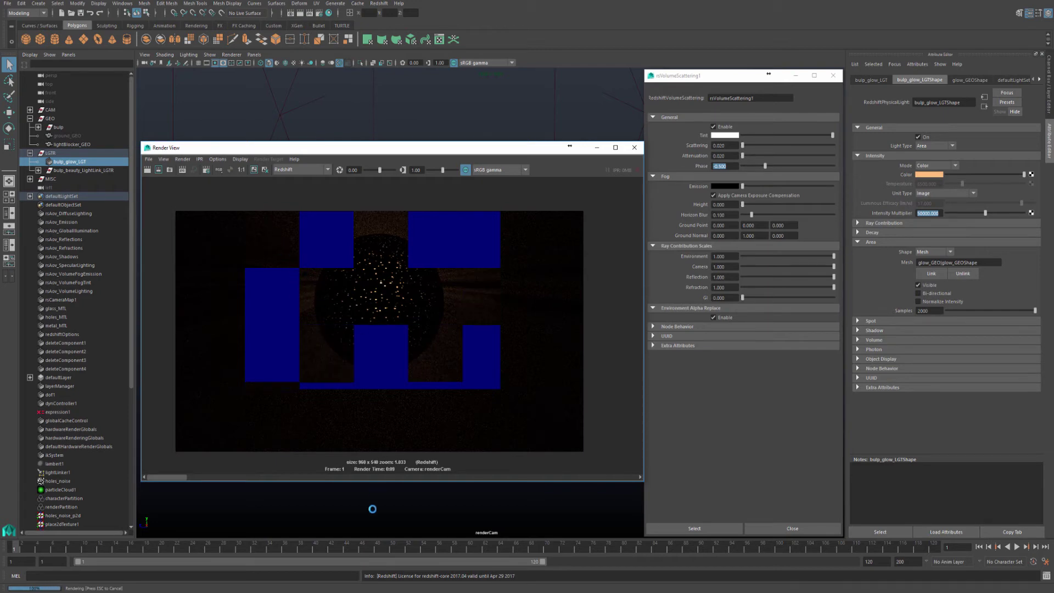
pyautogui.moveTo(169, 481)
pyautogui.mouseDown()
pyautogui.moveTo(216, 487)
pyautogui.moveTo(149, 473)
pyautogui.moveTo(221, 479)
pyautogui.moveTo(146, 467)
pyautogui.moveTo(217, 474)
pyautogui.moveTo(175, 474)
pyautogui.mouseUp()
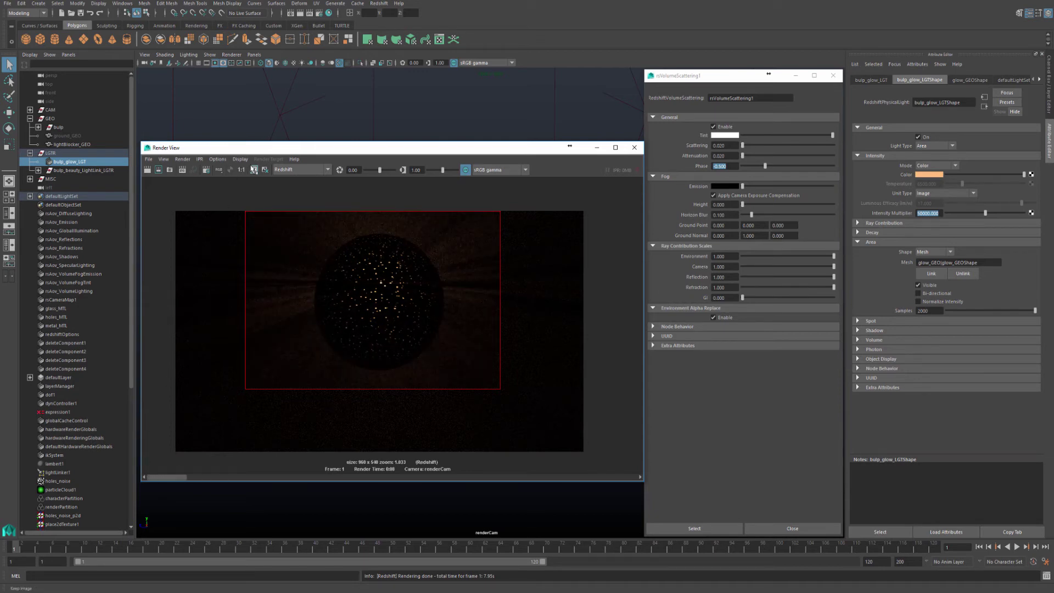
# Set the Phase to 0.5, render the region again and compare it with the stored renders of the other phase values.
pyautogui.click(705, 184)
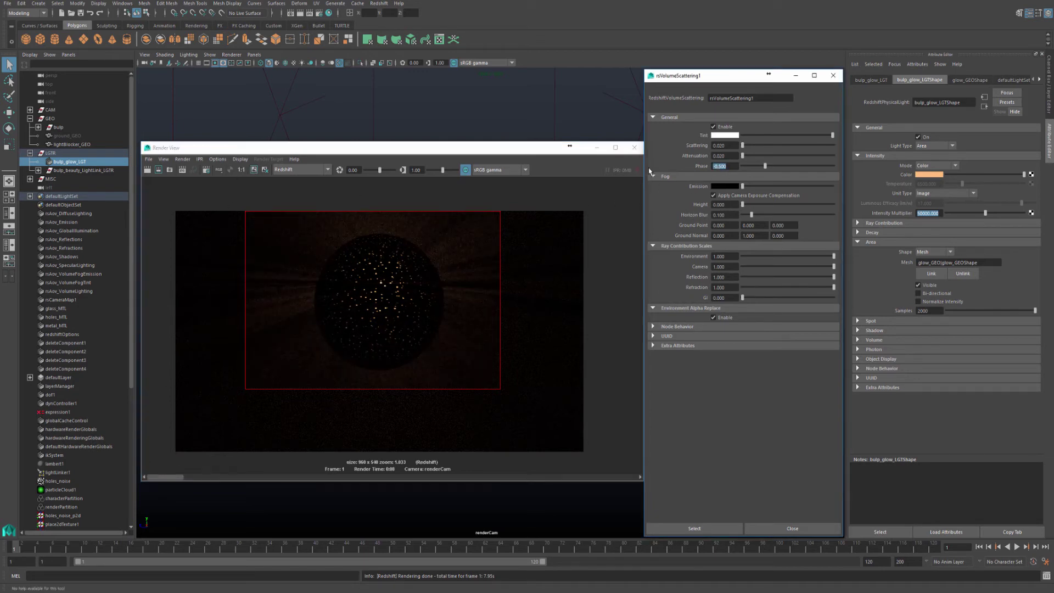
pyautogui.write('0.5')
pyautogui.press('Return')
pyautogui.click(147, 169)
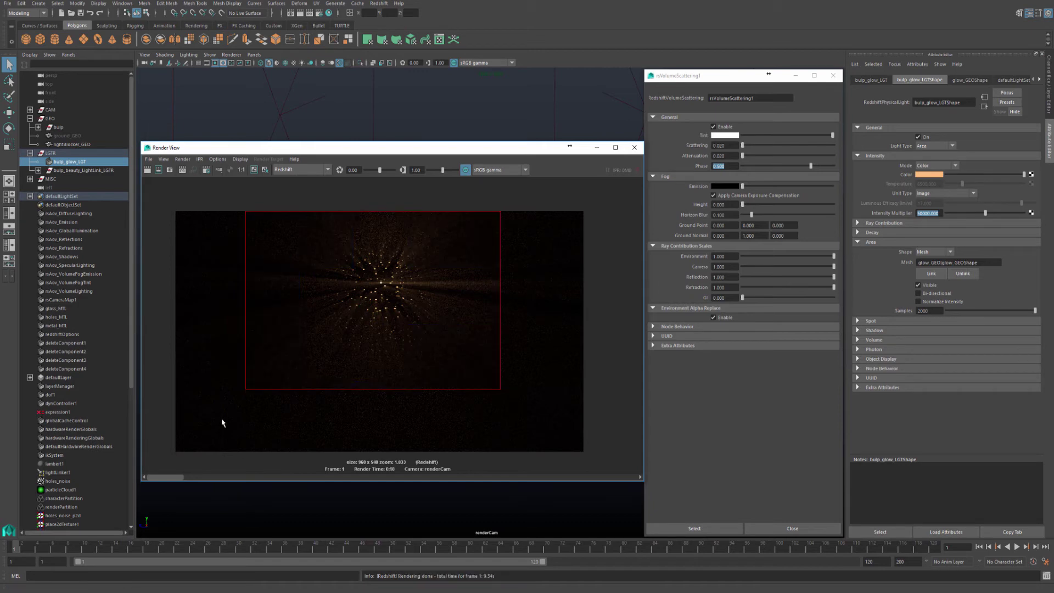
pyautogui.moveTo(169, 477); pyautogui.dragTo(202, 484)
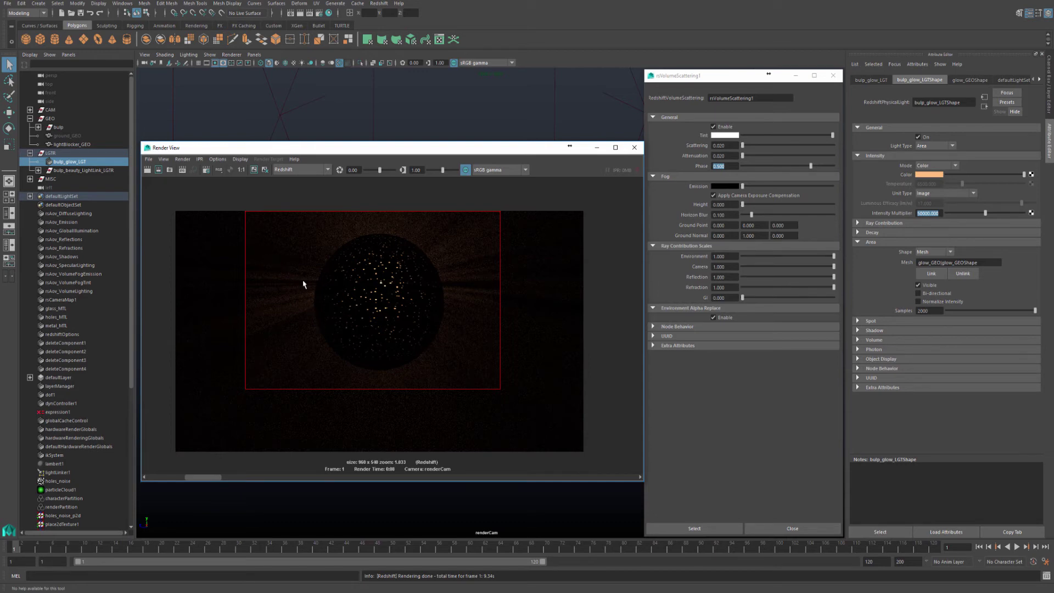
pyautogui.moveTo(179, 480); pyautogui.dragTo(157, 481)
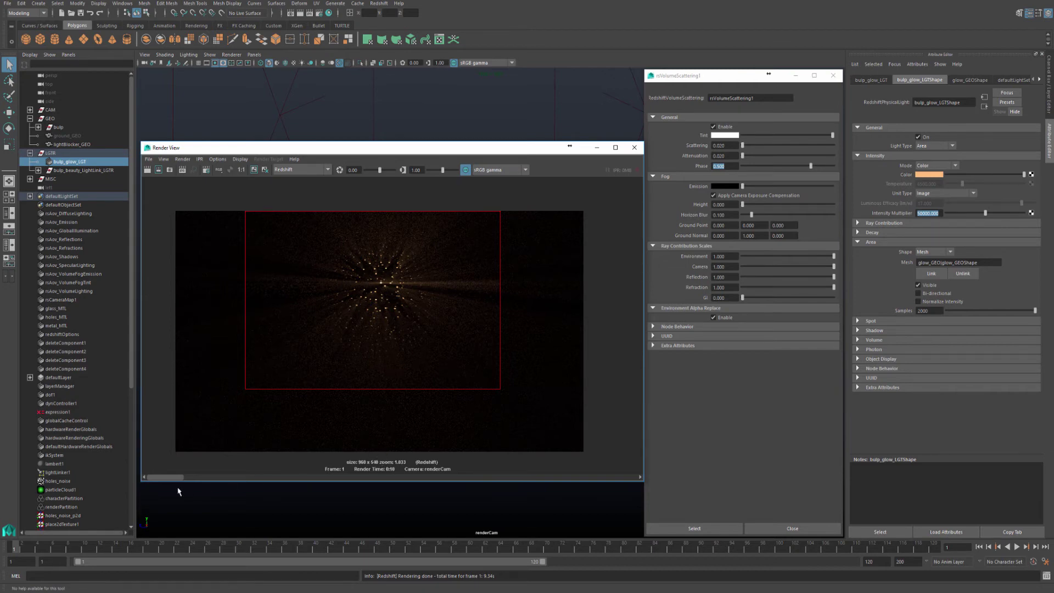
pyautogui.moveTo(173, 480); pyautogui.dragTo(250, 485)
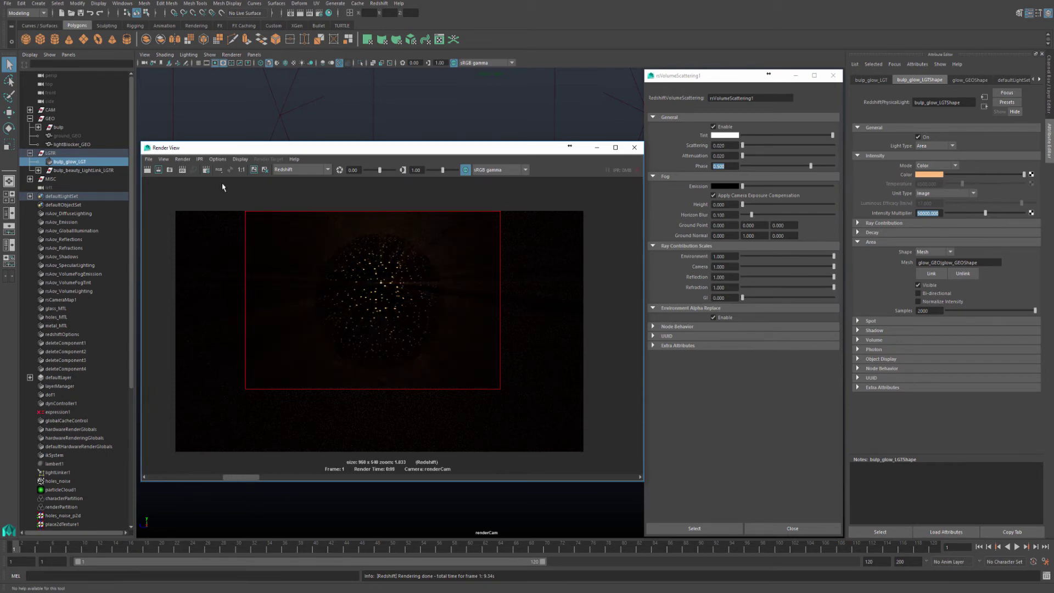
# Start an IPR render of the full image and set the Phase back to 0.
pyautogui.click(183, 170)
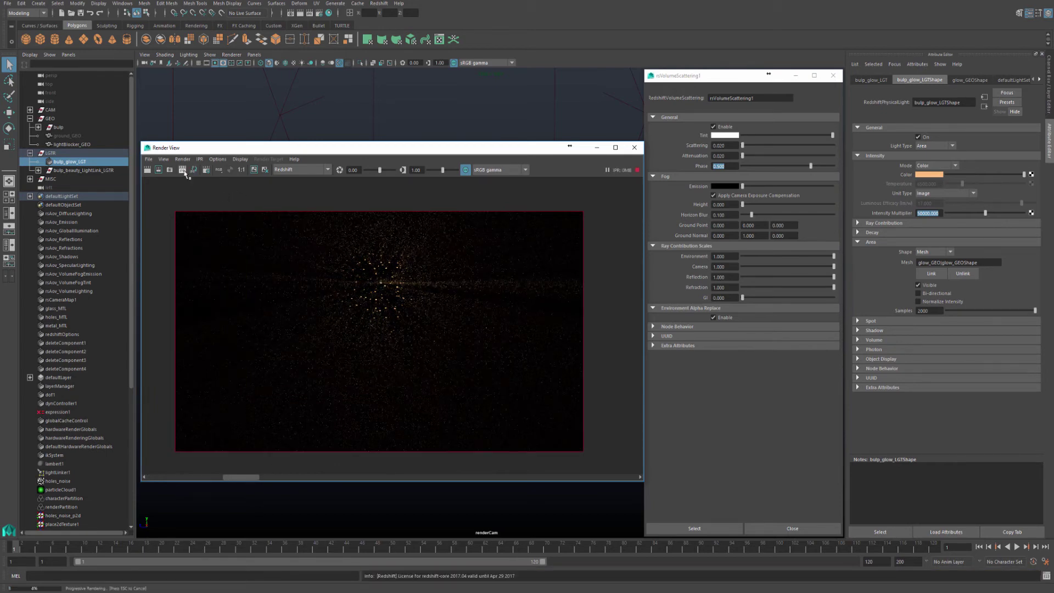
pyautogui.click(729, 167)
pyautogui.write('0')
pyautogui.press('Return')
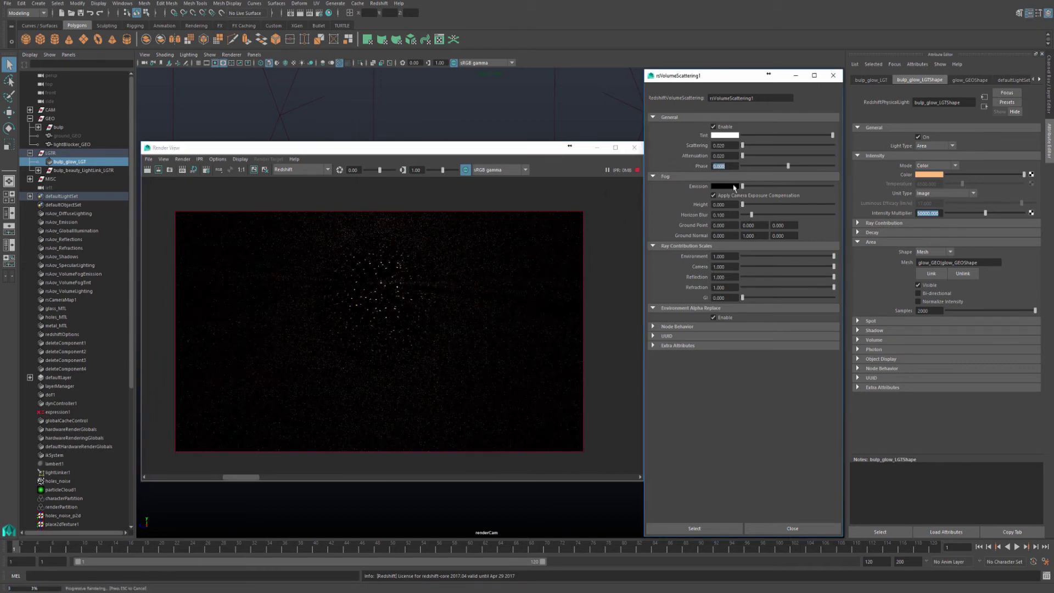
pyautogui.press('Tab')
# Hide lightBlocker_GEO, unhide ground_GEO and select the bulp_glow_LGT light.
pyautogui.click(74, 144)
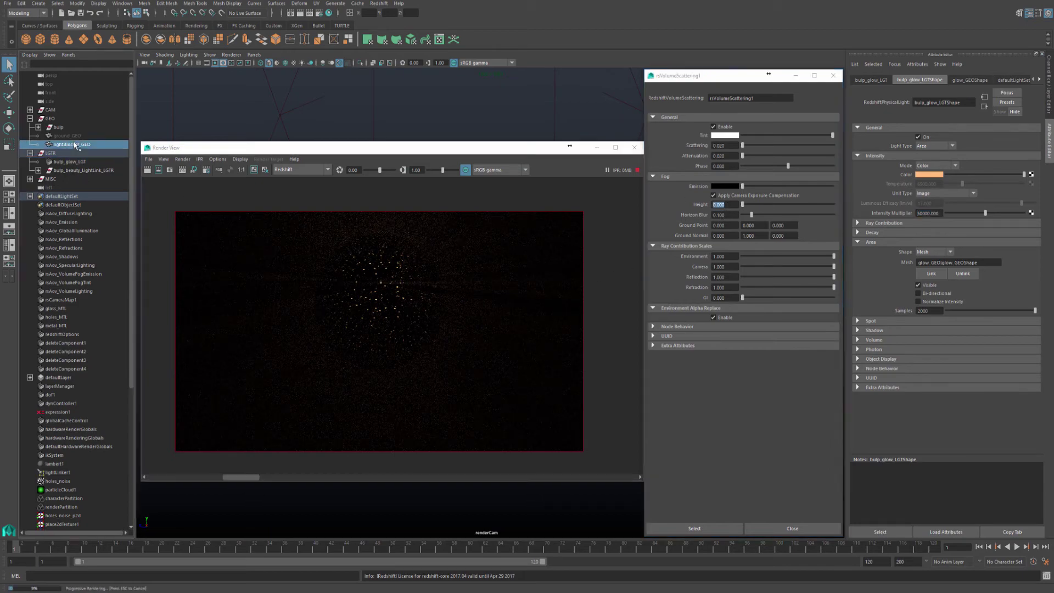
pyautogui.hotkey('ctrl', 'h')
pyautogui.click(70, 136)
pyautogui.hotkey('shift', 'h')
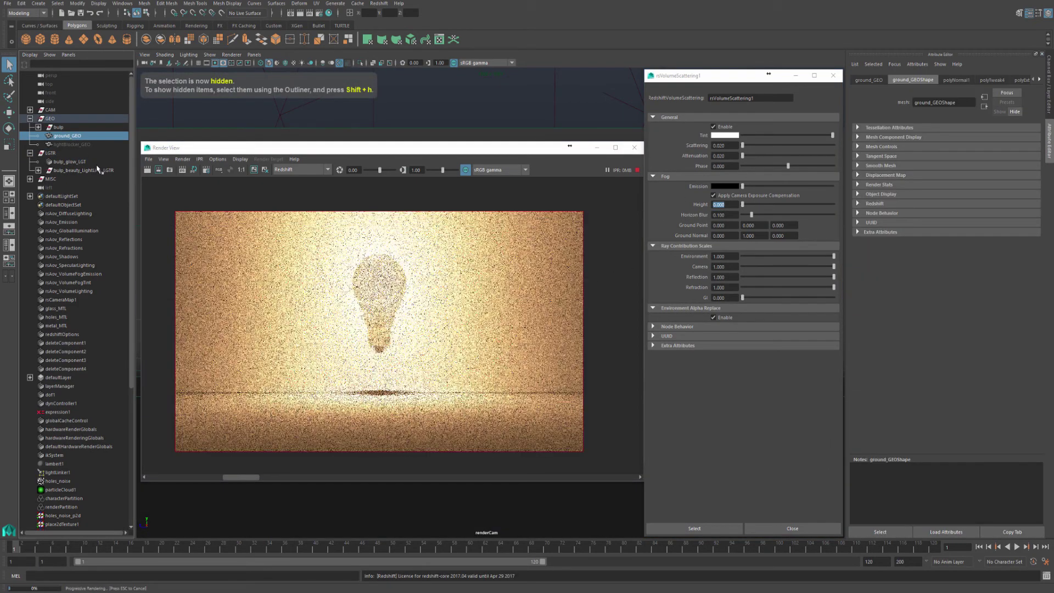
pyautogui.click(77, 162)
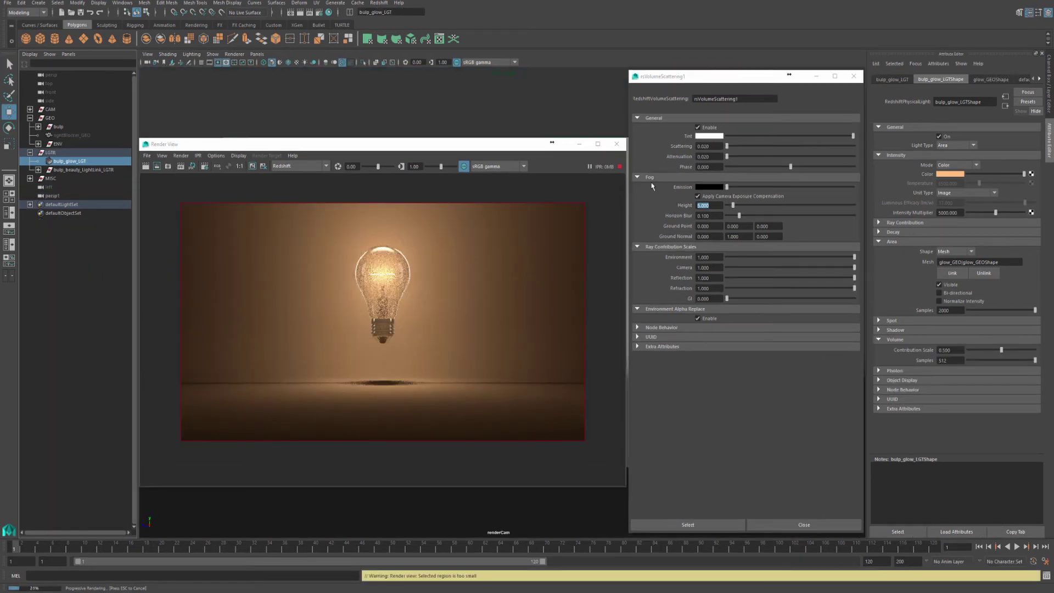
# Set the fog Emission color to green, keeping Apply Camera Exposure Compensation enabled.
pyautogui.click(698, 196)
pyautogui.click(705, 188)
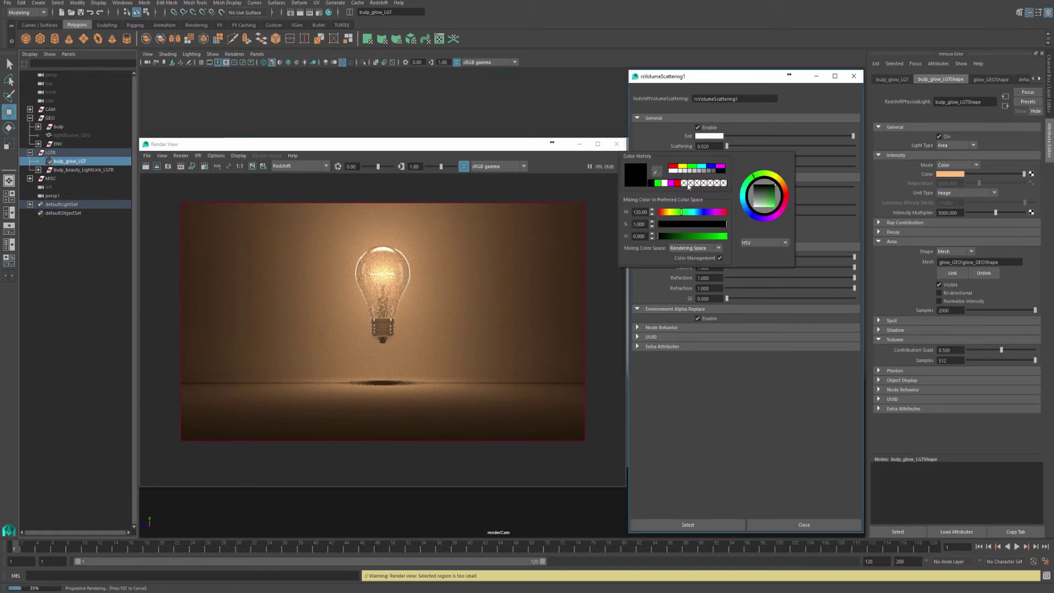
pyautogui.click(658, 184)
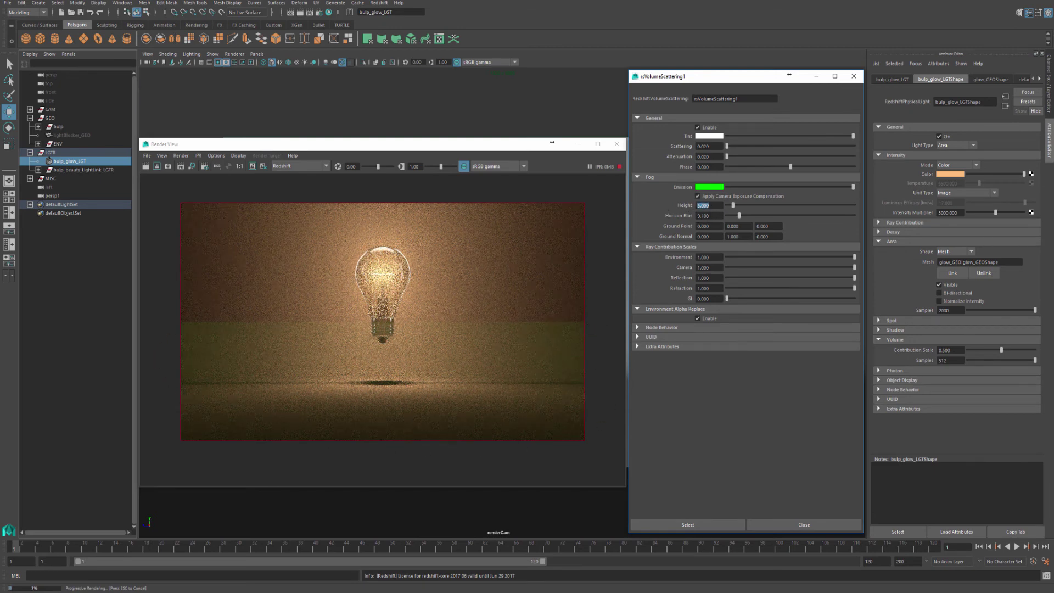
# Check the scene height with the distance measurement beside the bulb in the viewport, and bring the Render View back.
pyautogui.click(709, 206)
pyautogui.click(579, 143)
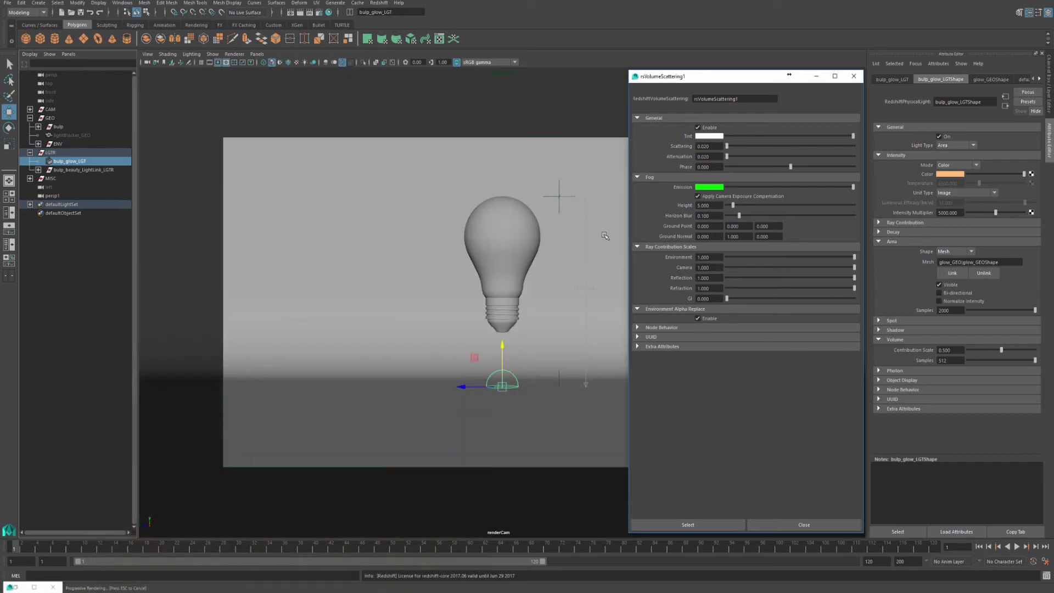
pyautogui.moveTo(603, 183); pyautogui.dragTo(570, 411)
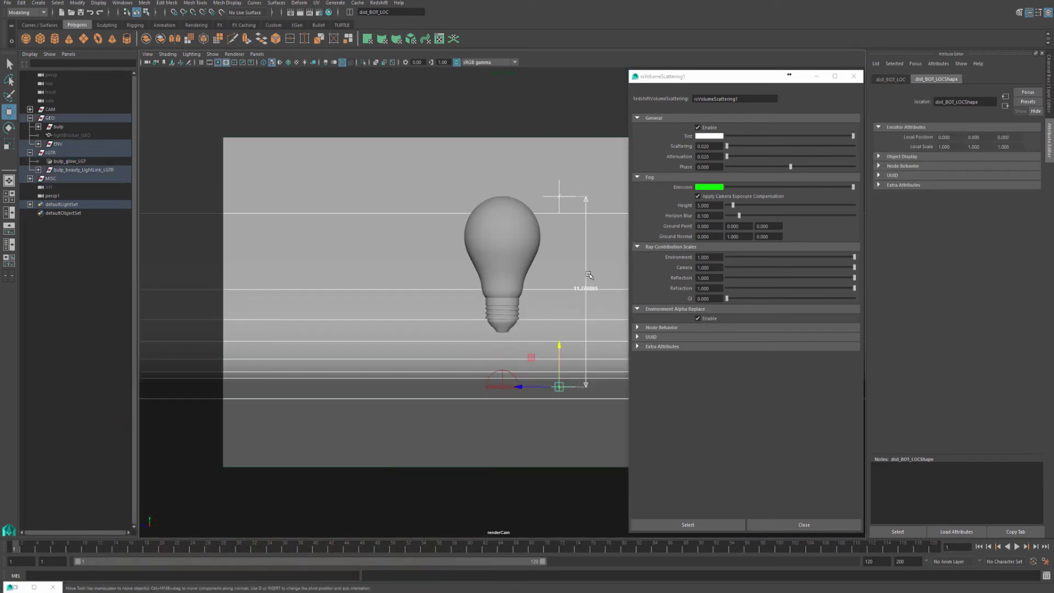
pyautogui.click(290, 13)
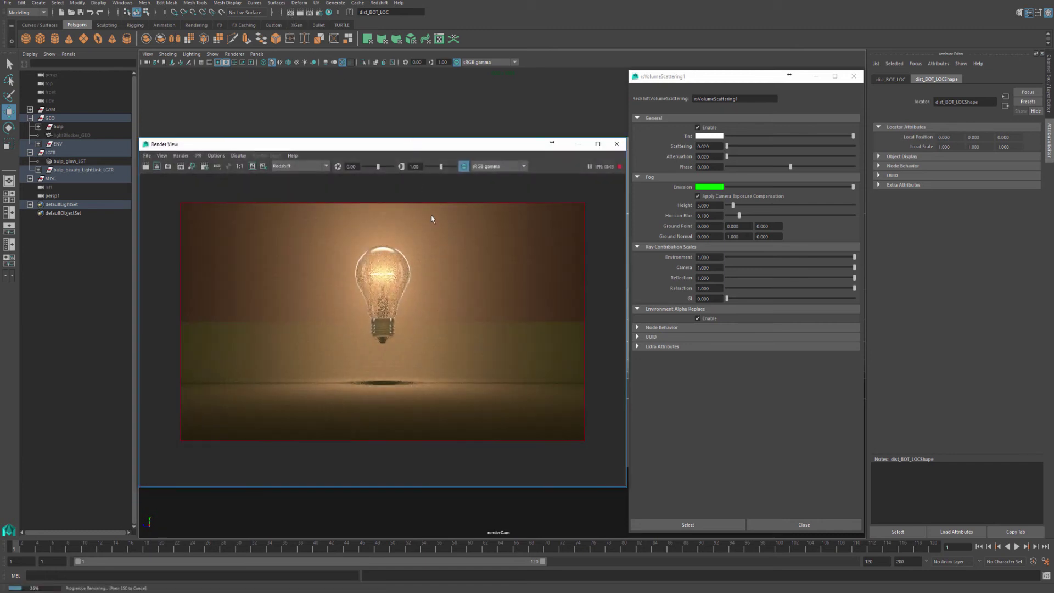
pyautogui.moveTo(376, 150); pyautogui.dragTo(372, 148)
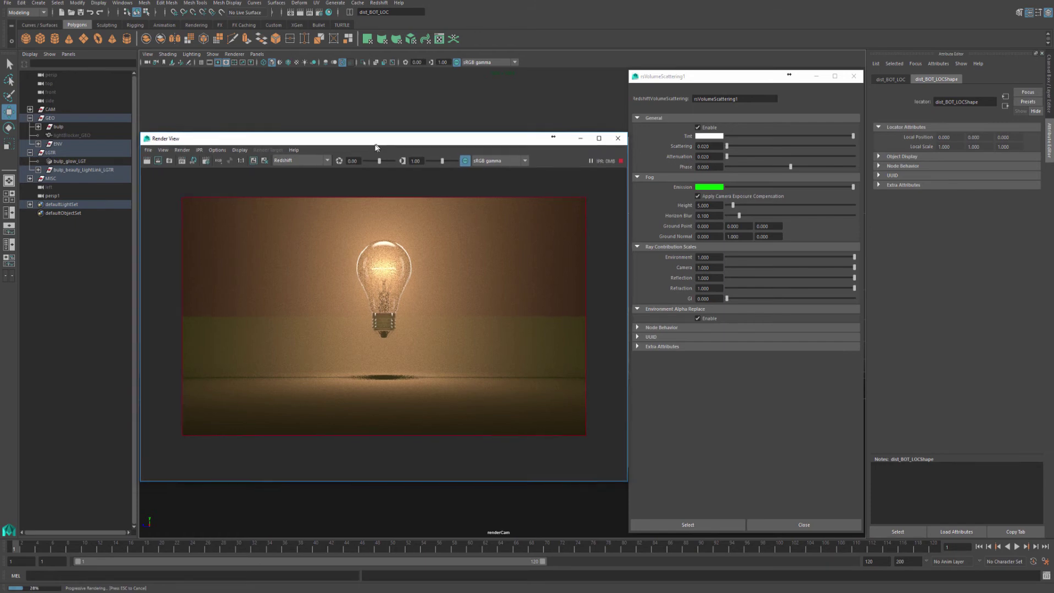
# Set the fog Height to 7, refine a narrow band across the bulb and extend the region back over the whole image.
pyautogui.moveTo(714, 206); pyautogui.dragTo(665, 204)
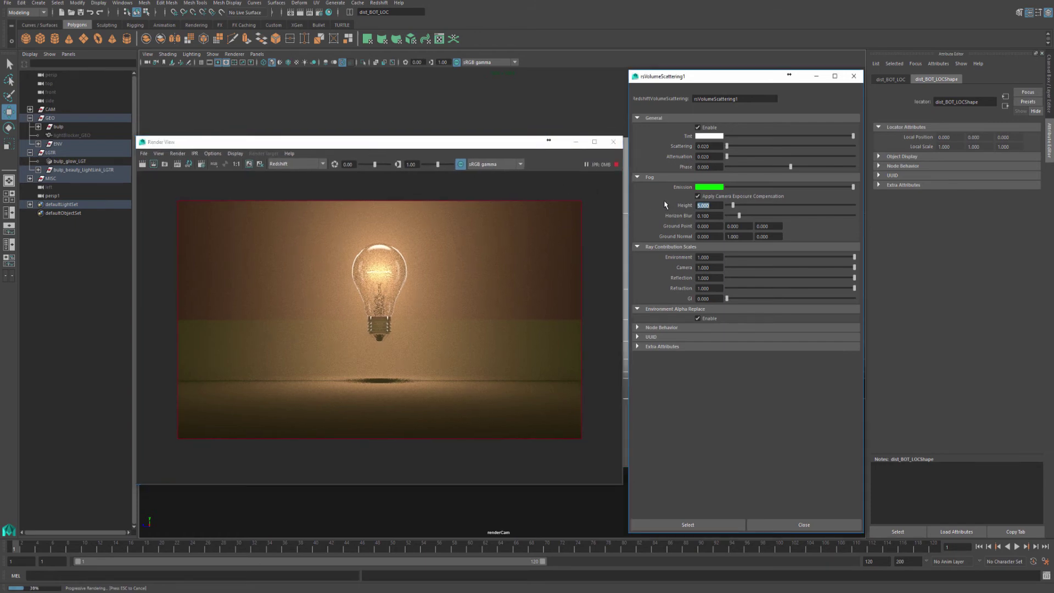
pyautogui.write('7')
pyautogui.press('Return')
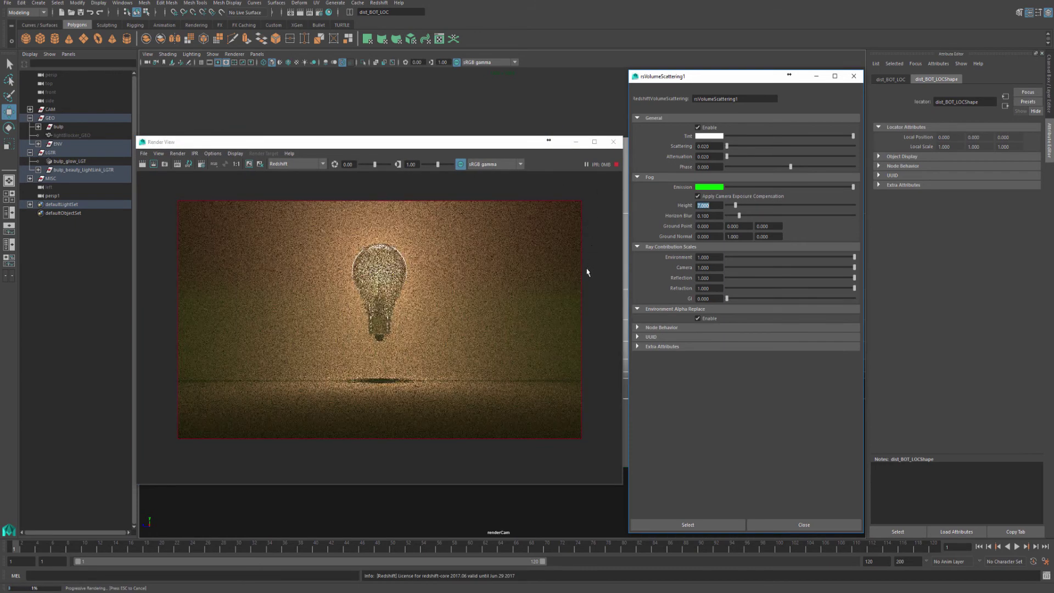
pyautogui.moveTo(597, 275); pyautogui.dragTo(154, 323)
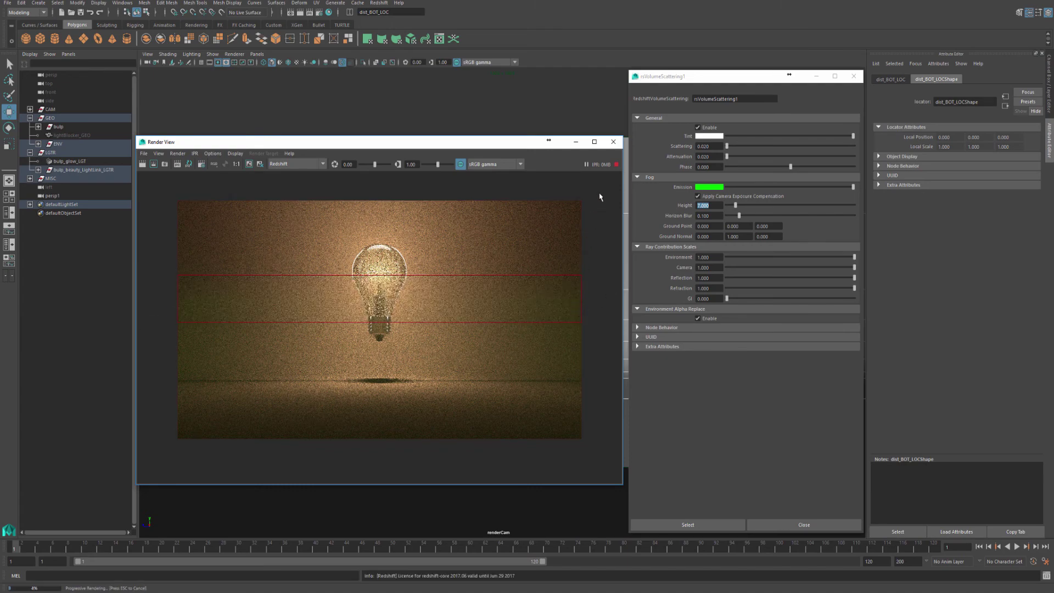
pyautogui.moveTo(599, 197); pyautogui.dragTo(181, 454)
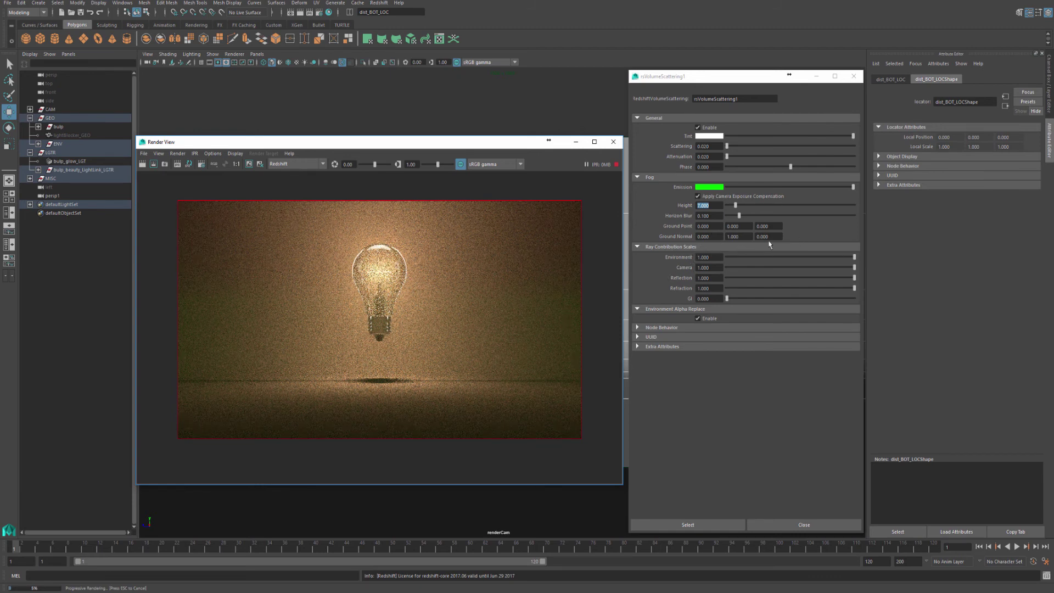
# Change the fog's Ground Normal to 0, 0, 1.
pyautogui.click(732, 237)
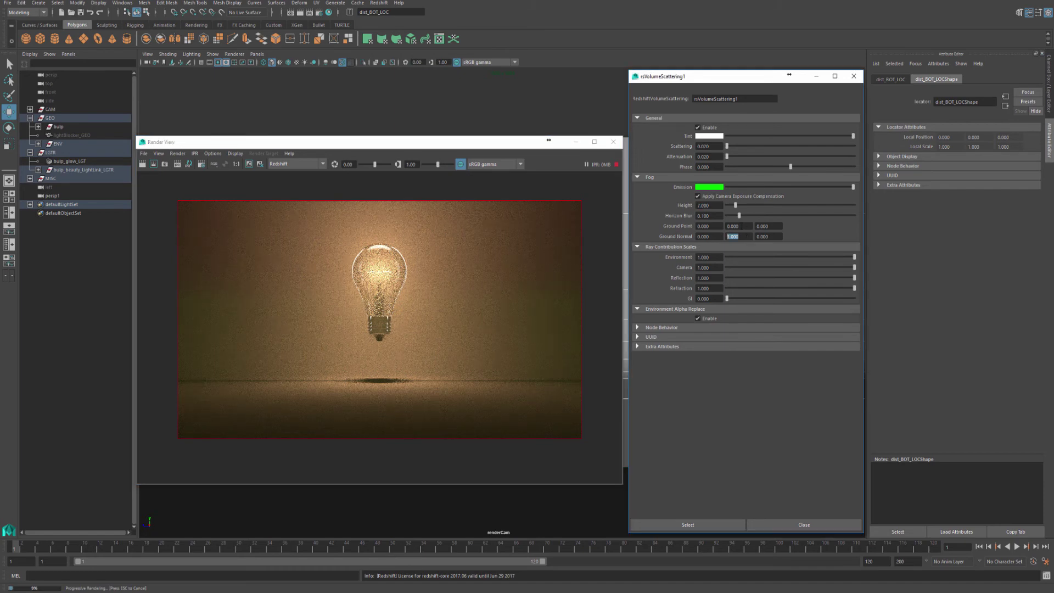
pyautogui.click(744, 237)
pyautogui.write('0')
pyautogui.press('Return')
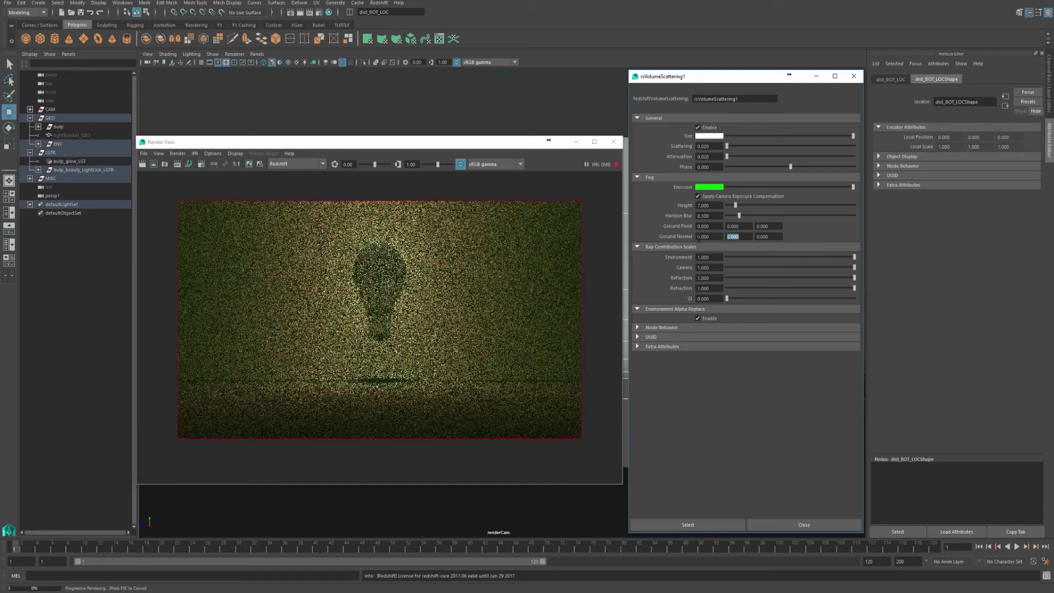
pyautogui.press('Tab')
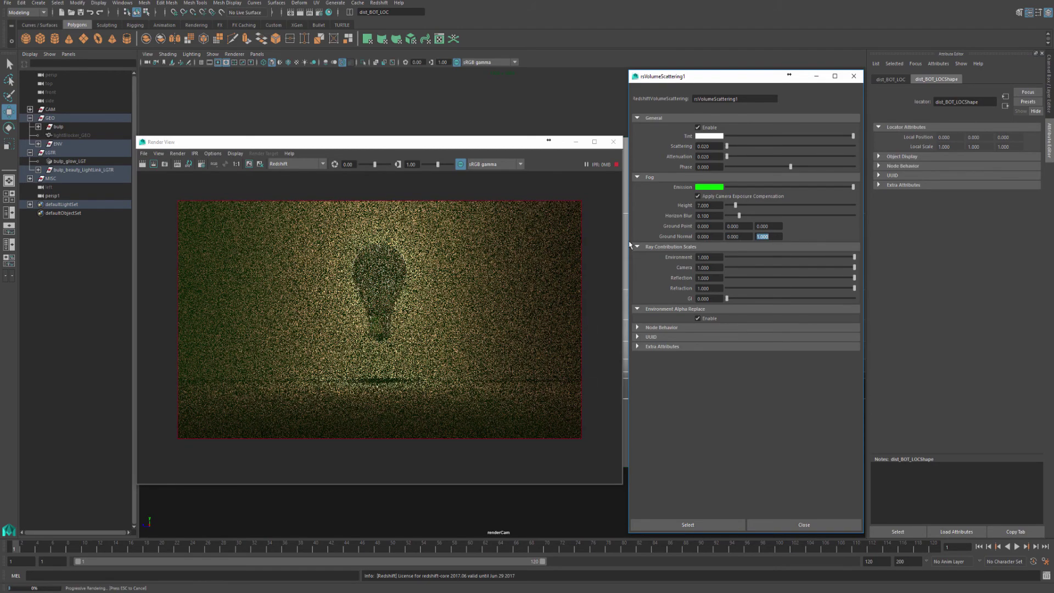
# Set the fog Height to 1.
pyautogui.moveTo(713, 205); pyautogui.dragTo(635, 207)
pyautogui.write('1')
pyautogui.press('Return')
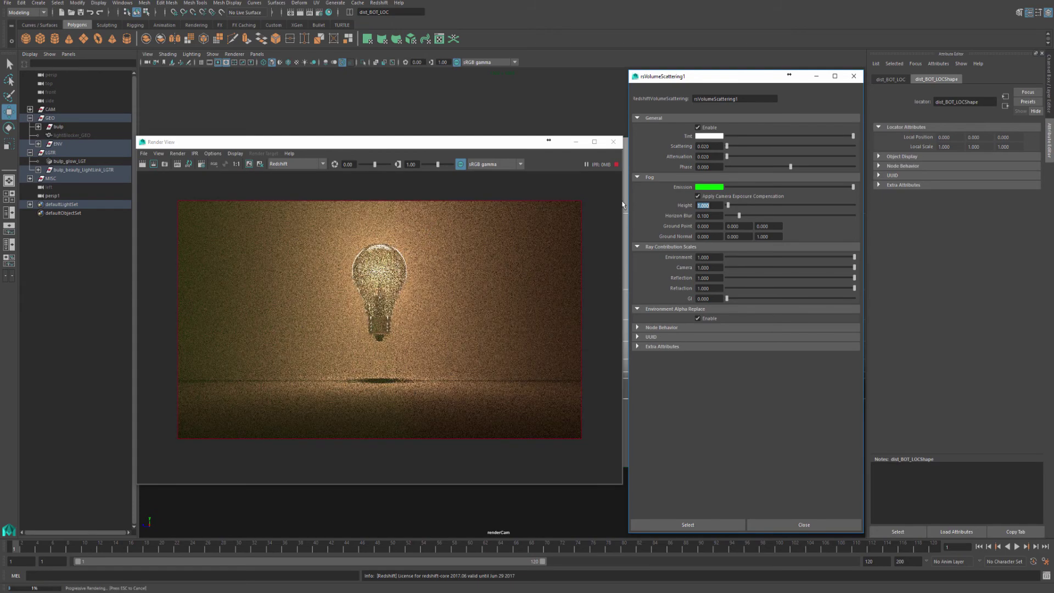
# Test an Attenuation of 0.05 and raise it to 0.1 to strengthen the green fog in the render.
pyautogui.moveTo(713, 157); pyautogui.dragTo(704, 157)
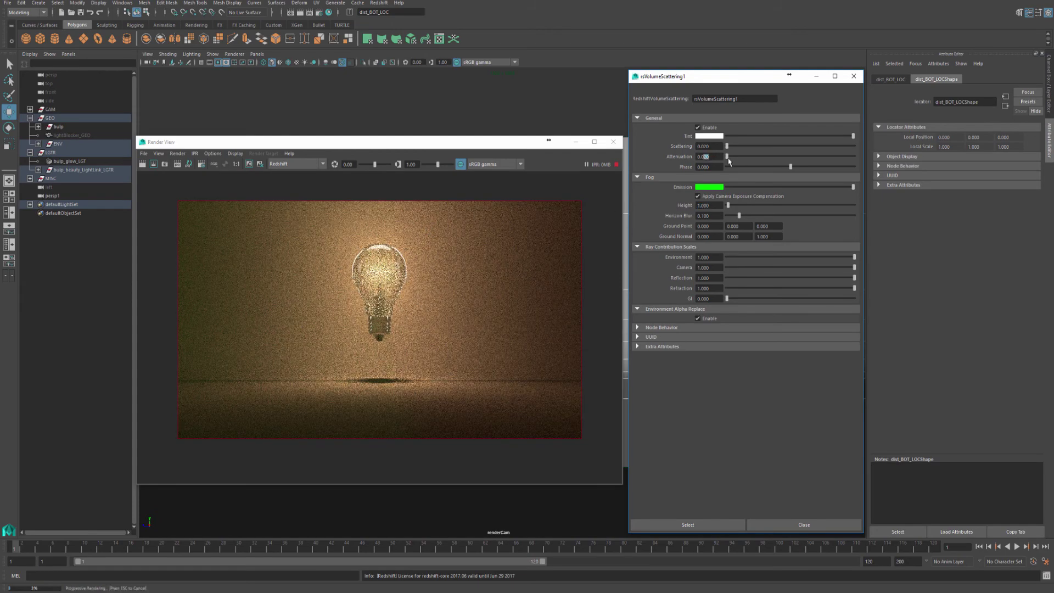
pyautogui.write('0.05')
pyautogui.press('Return')
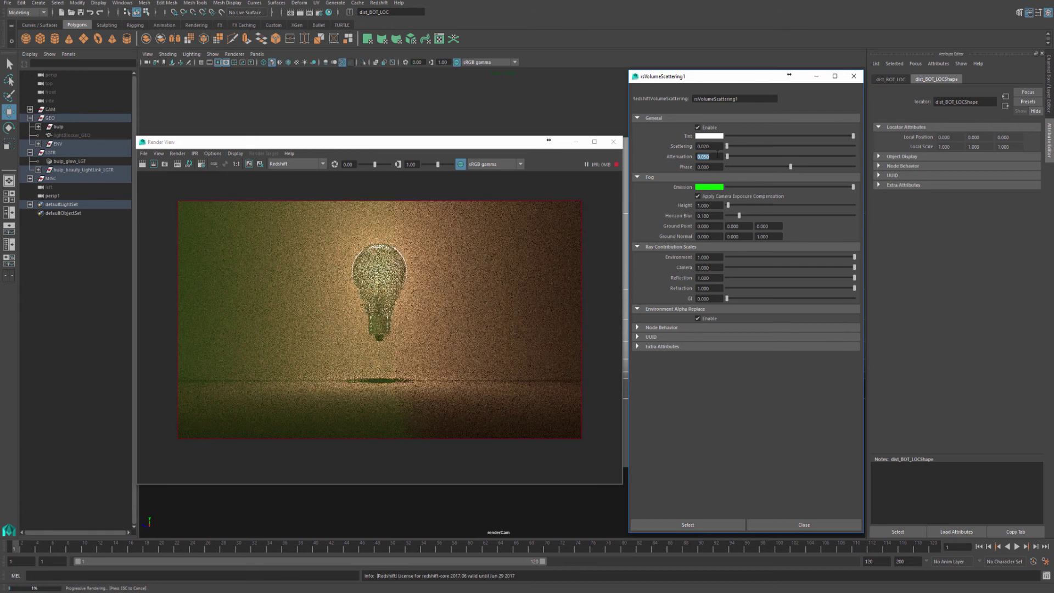
pyautogui.write('0.1')
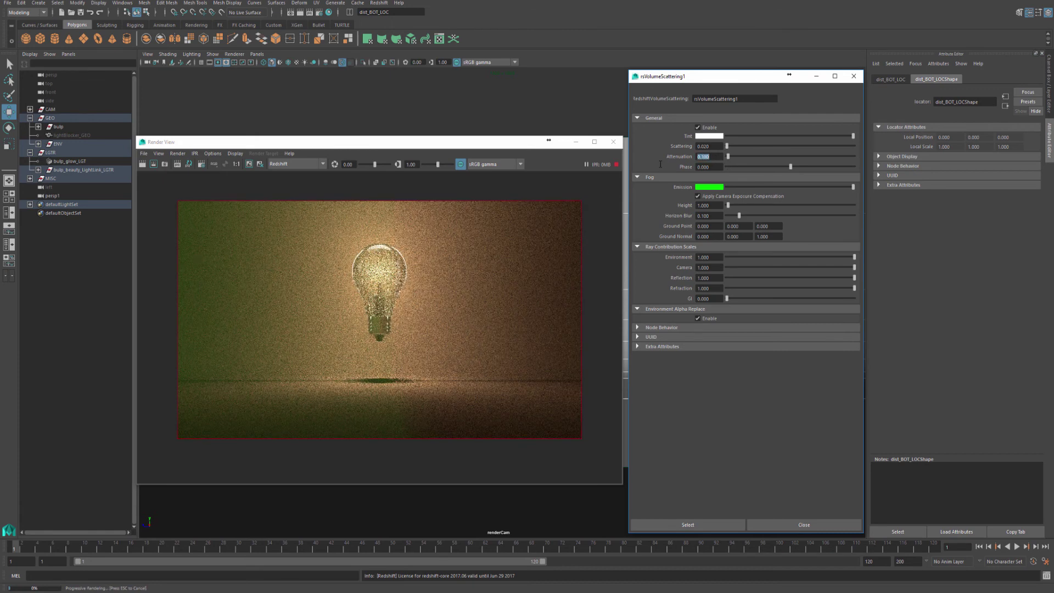
pyautogui.press('Return')
pyautogui.scroll(-2, 346, 234)
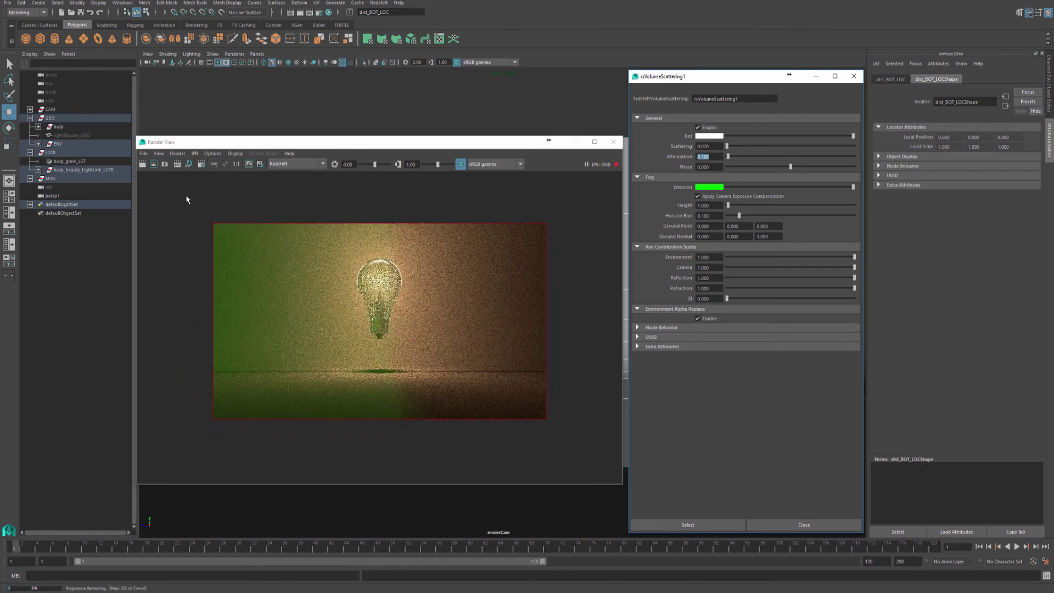
# Set the volume Tint to red and extend the render region over the whole image.
pyautogui.moveTo(187, 197); pyautogui.dragTo(455, 482)
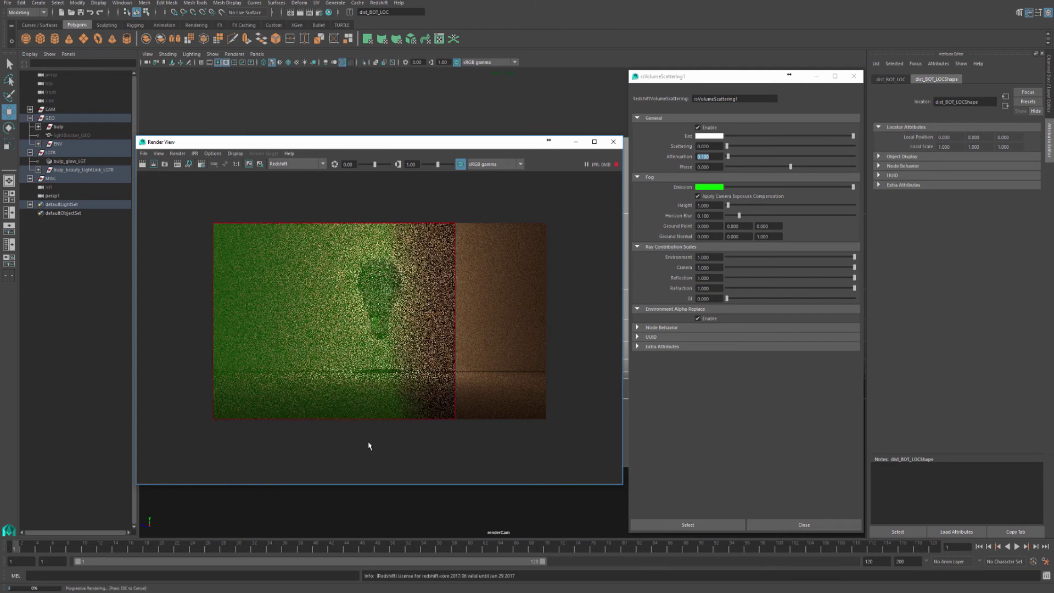
pyautogui.click(704, 136)
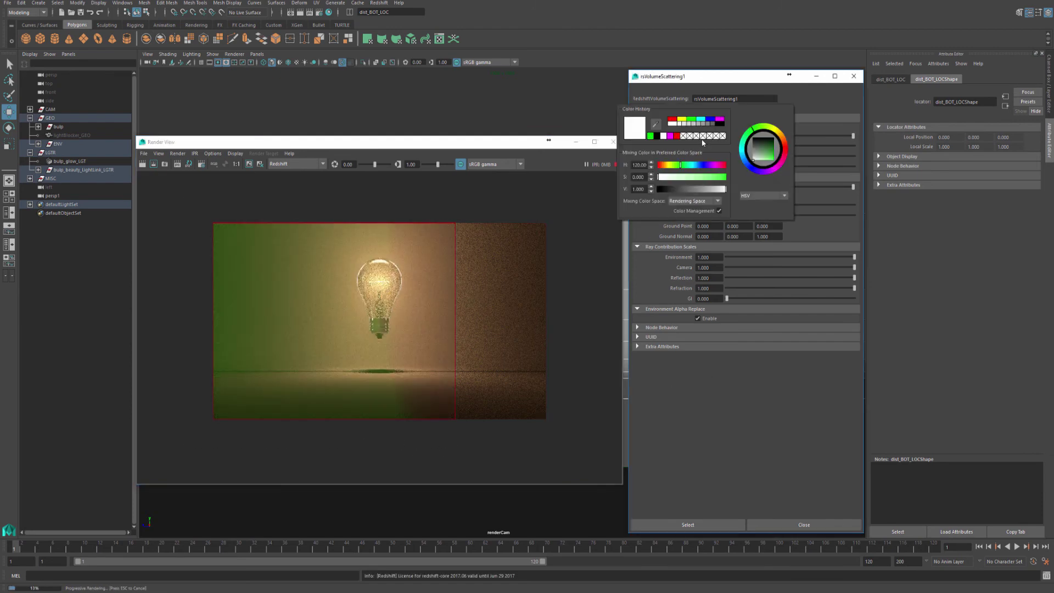
pyautogui.click(671, 120)
pyautogui.scroll(-1, 346, 283)
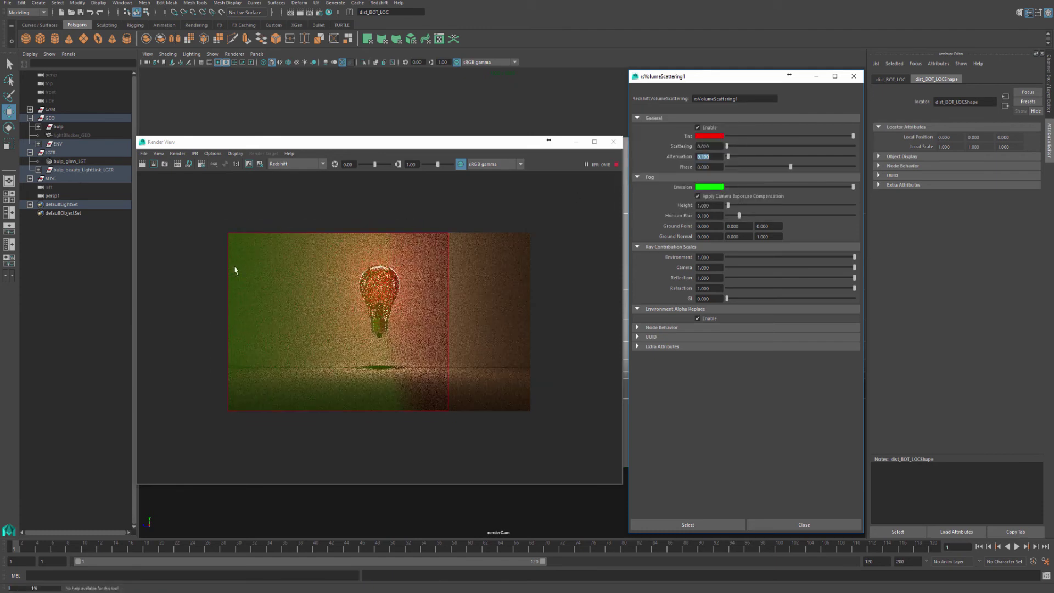
pyautogui.moveTo(201, 219); pyautogui.dragTo(559, 428)
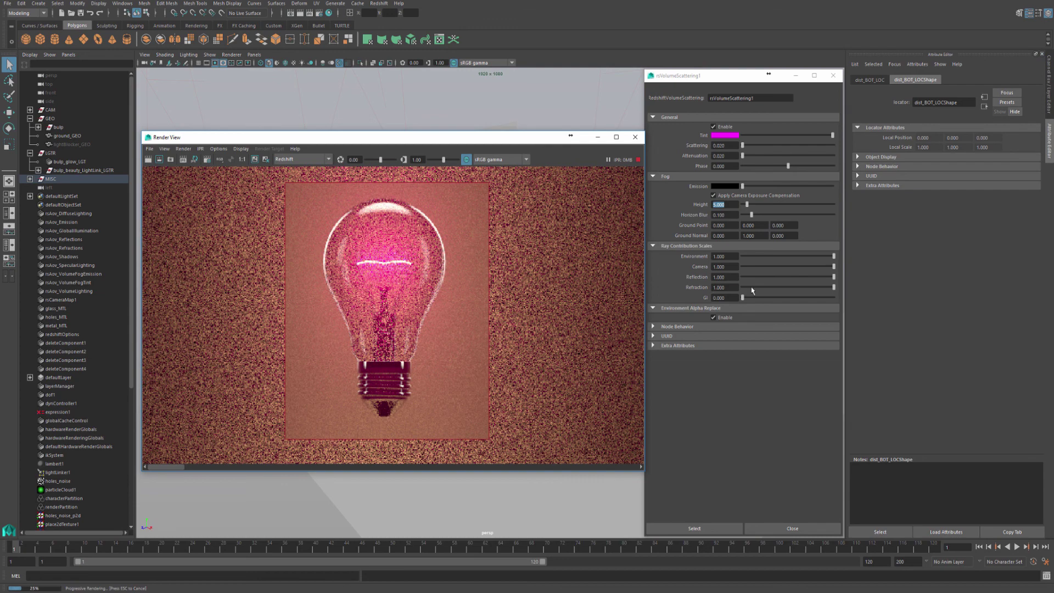
# Render the bulb with a Refraction ray contribution of 0 and again with 1, keeping an image of each.
pyautogui.moveTo(754, 288); pyautogui.dragTo(741, 288)
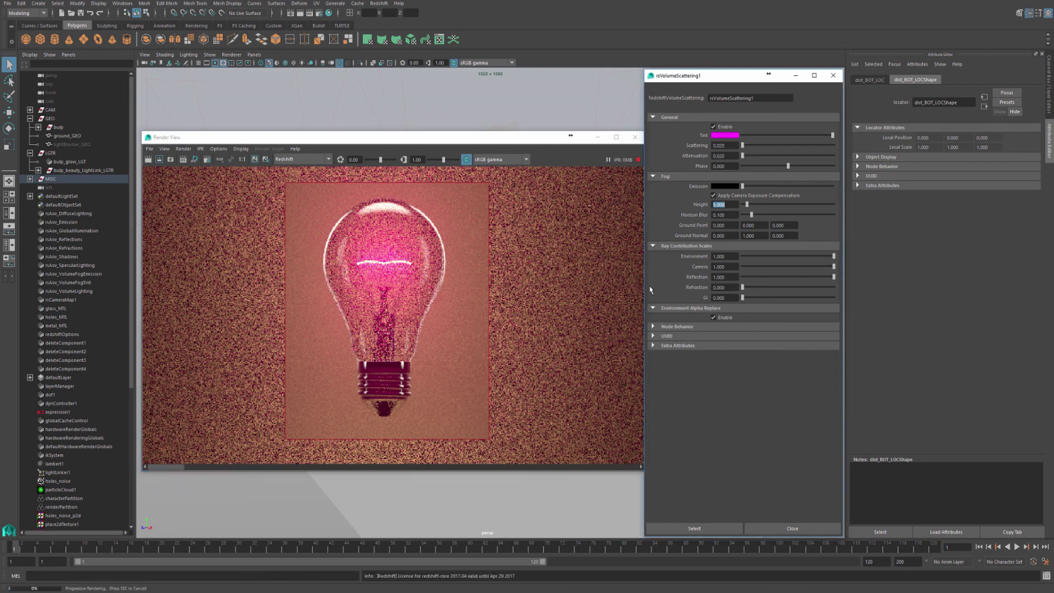
pyautogui.click(255, 162)
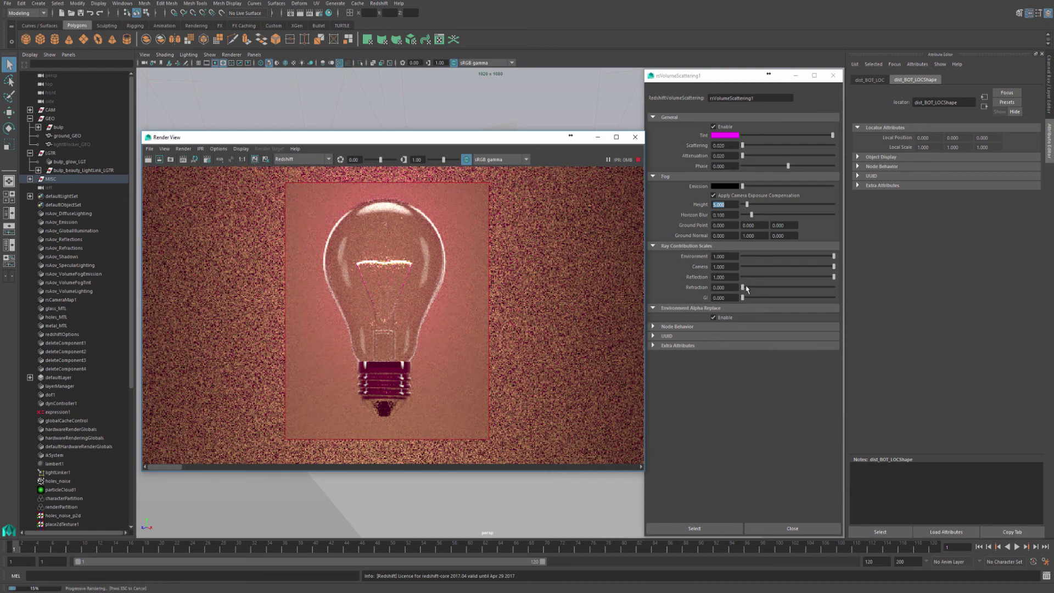
pyautogui.moveTo(745, 288); pyautogui.dragTo(833, 287)
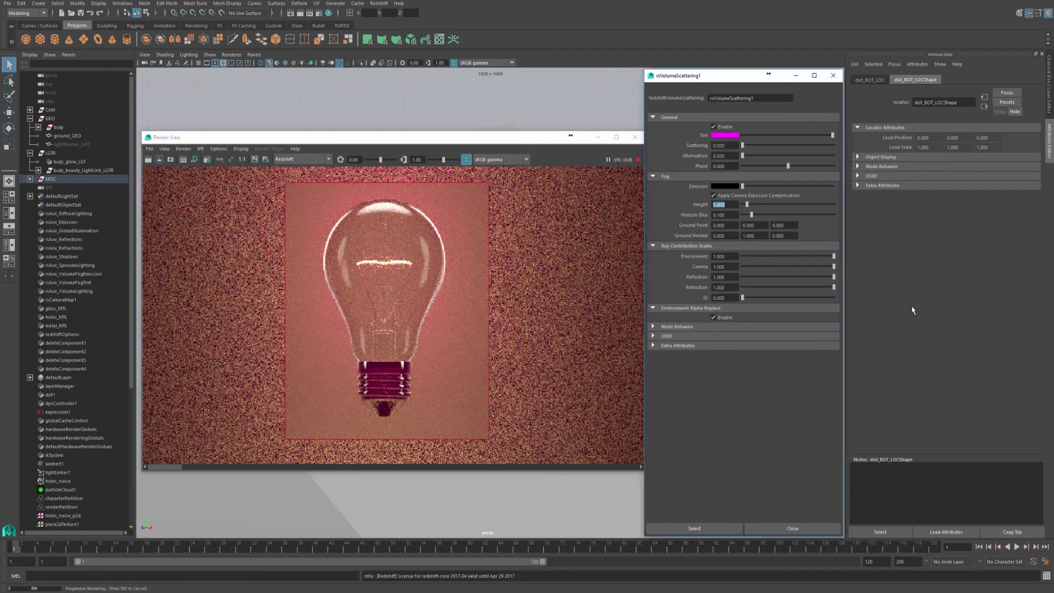
pyautogui.click(255, 160)
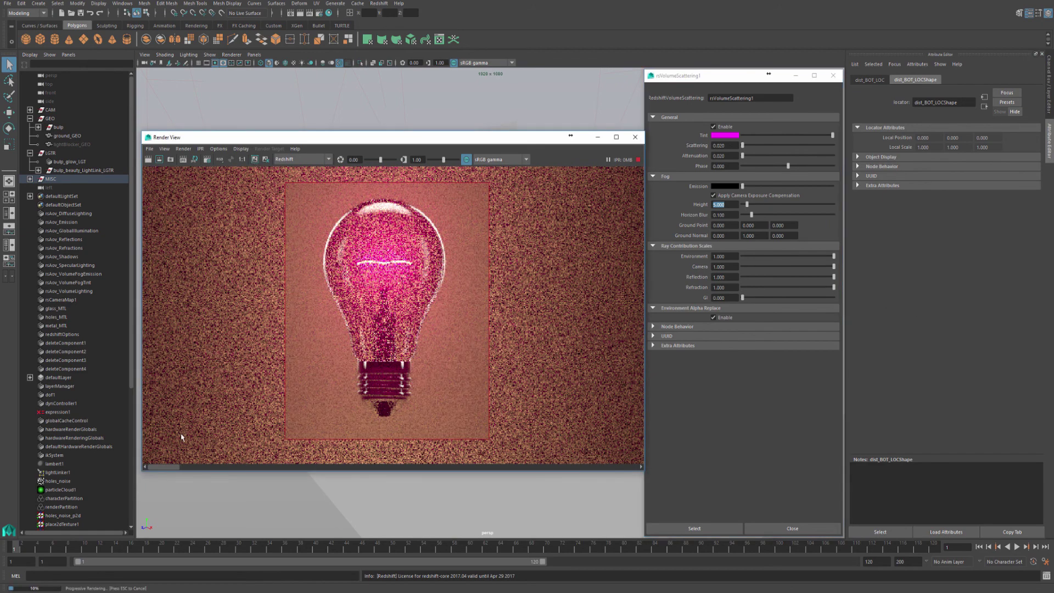
# Compare the kept bulb renders with and without the Refraction ray contribution.
pyautogui.moveTo(170, 468); pyautogui.dragTo(221, 473)
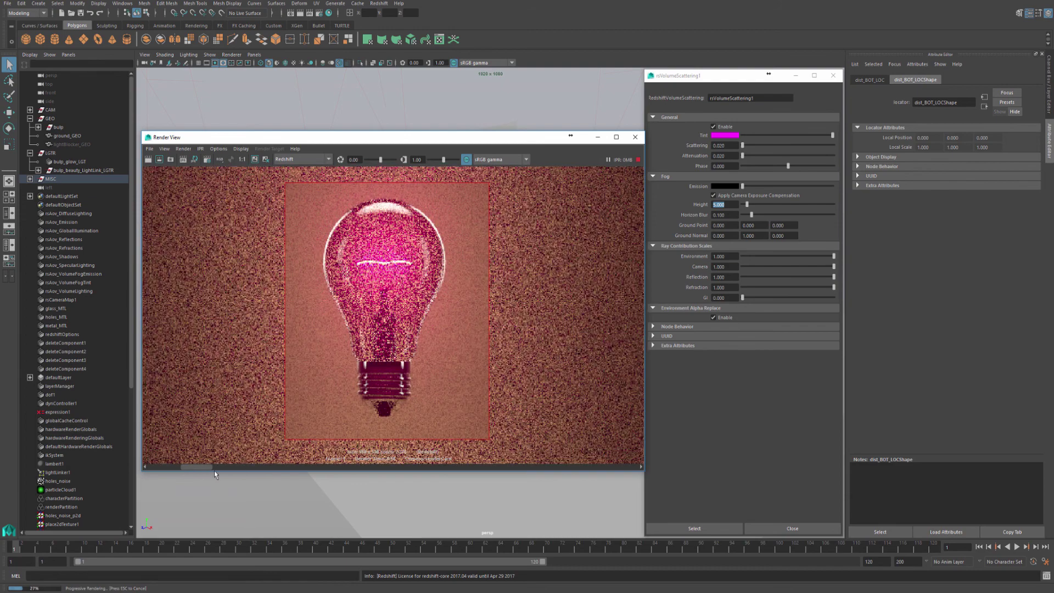
pyautogui.moveTo(214, 470); pyautogui.dragTo(240, 473)
pyautogui.scroll(-4, 221, 434)
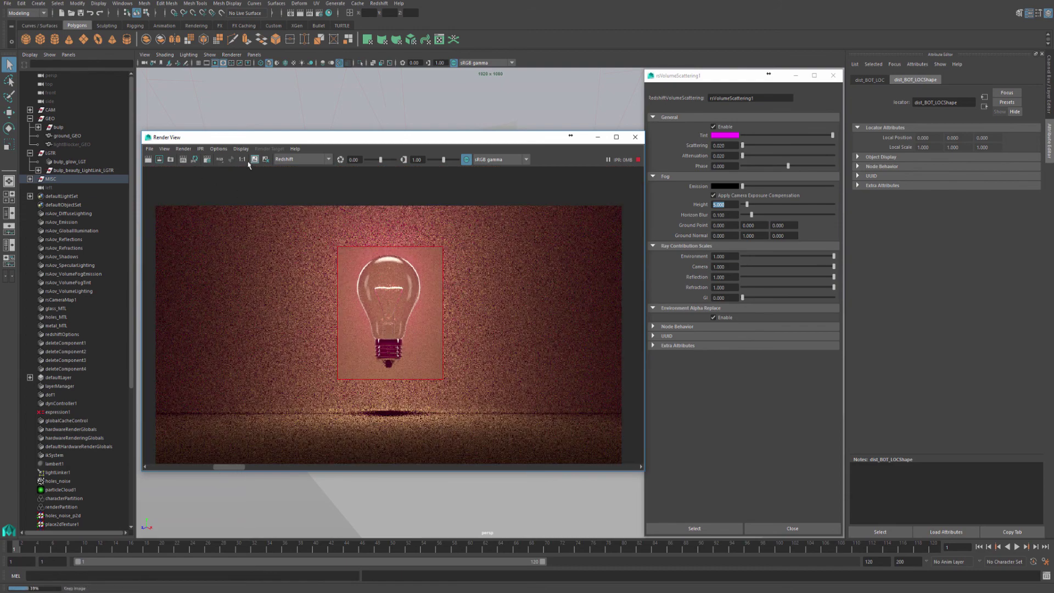
# Change the volume Tint to white and render the whole image instead of only the bulb region.
pyautogui.click(242, 159)
pyautogui.click(733, 141)
pyautogui.moveTo(694, 210); pyautogui.dragTo(546, 212)
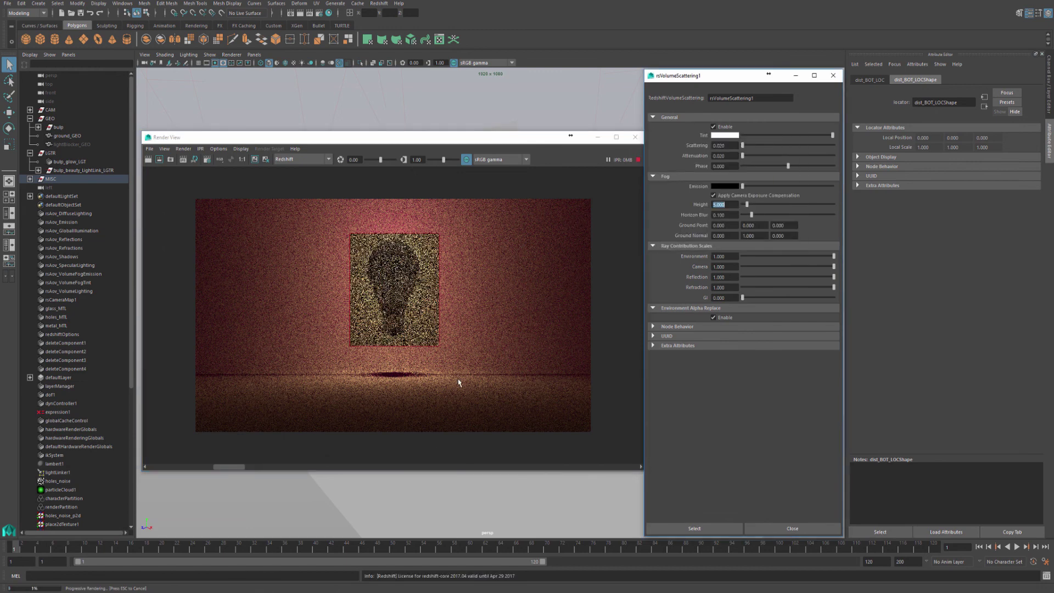
pyautogui.click(623, 234)
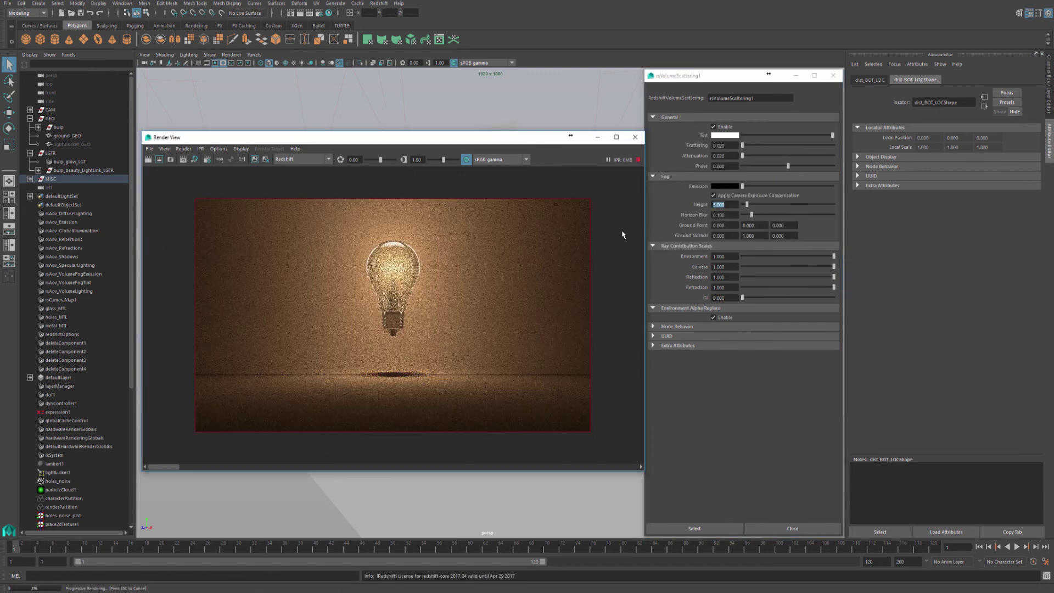